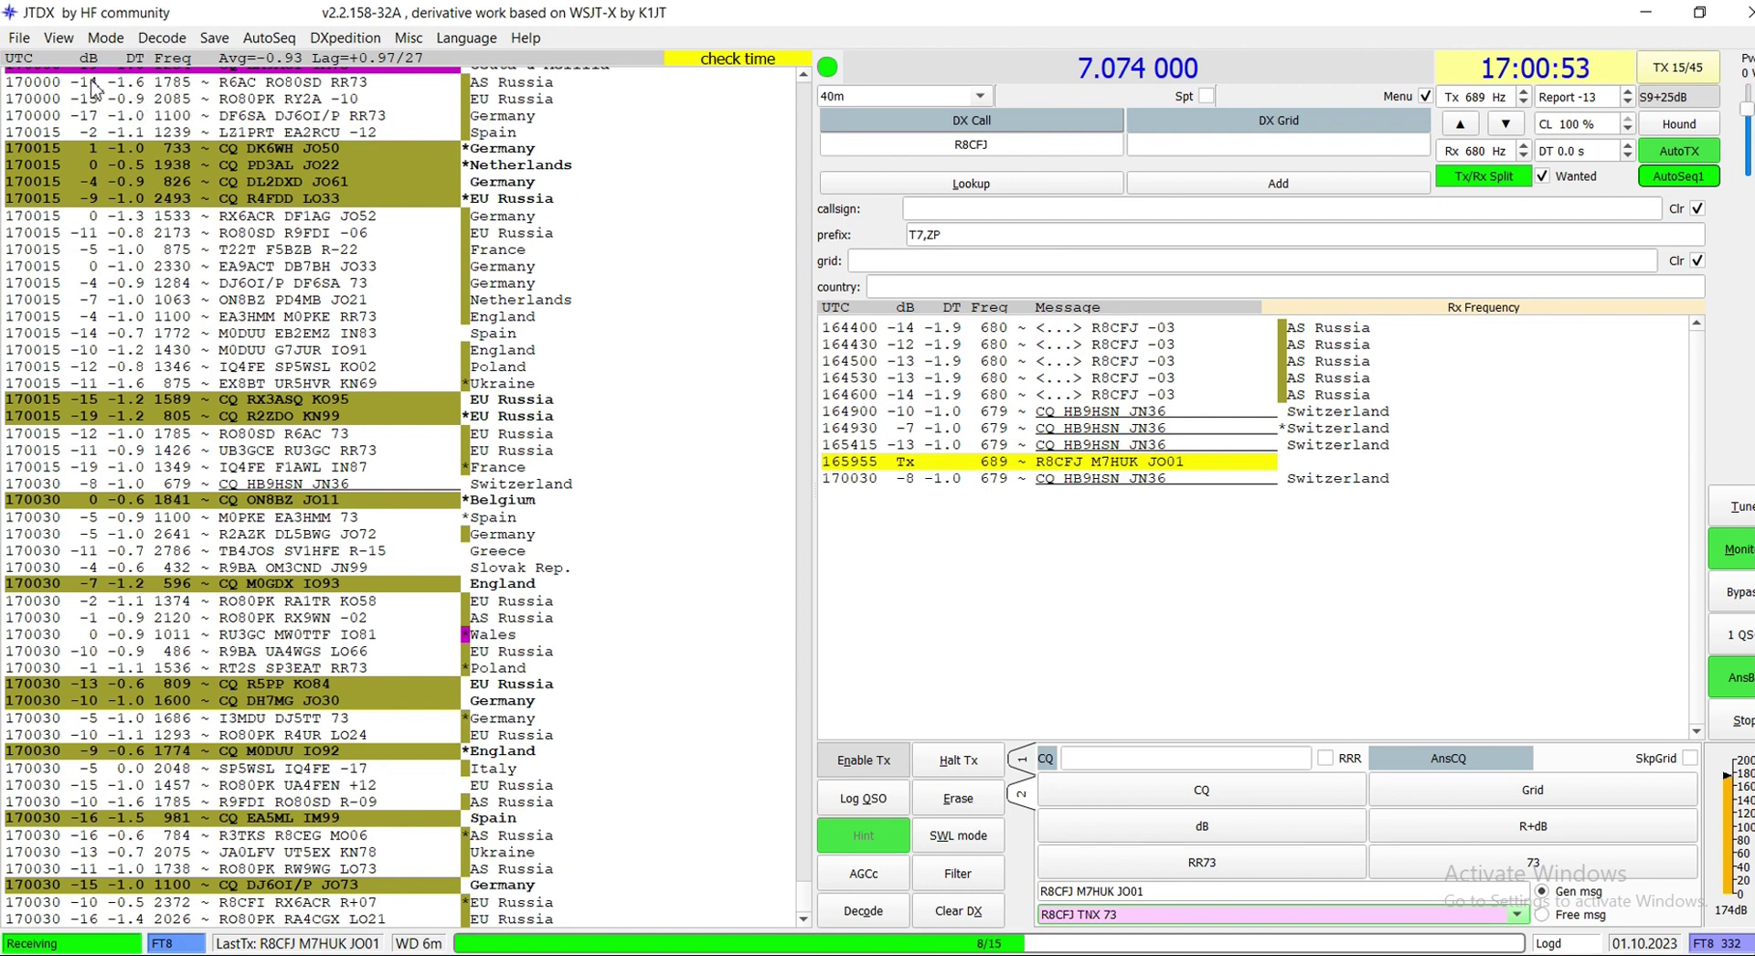
- Open Settings on the General page and highlight the My Call and My Grid values
click(25, 42)
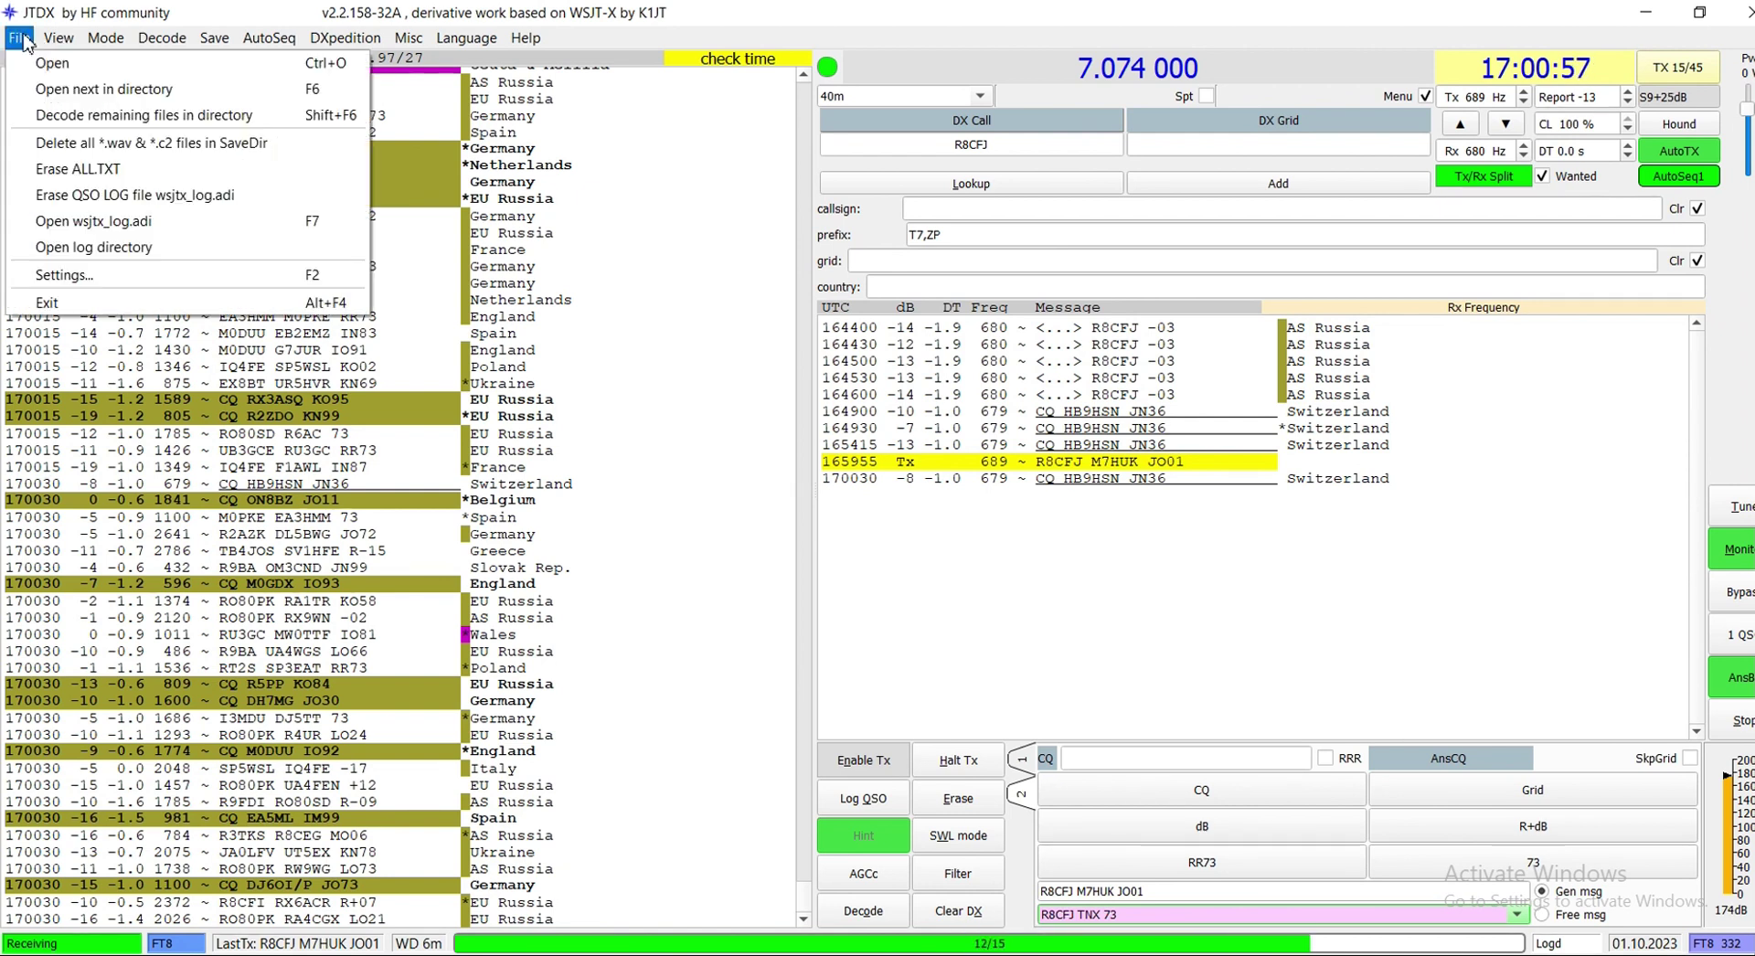
click(25, 42)
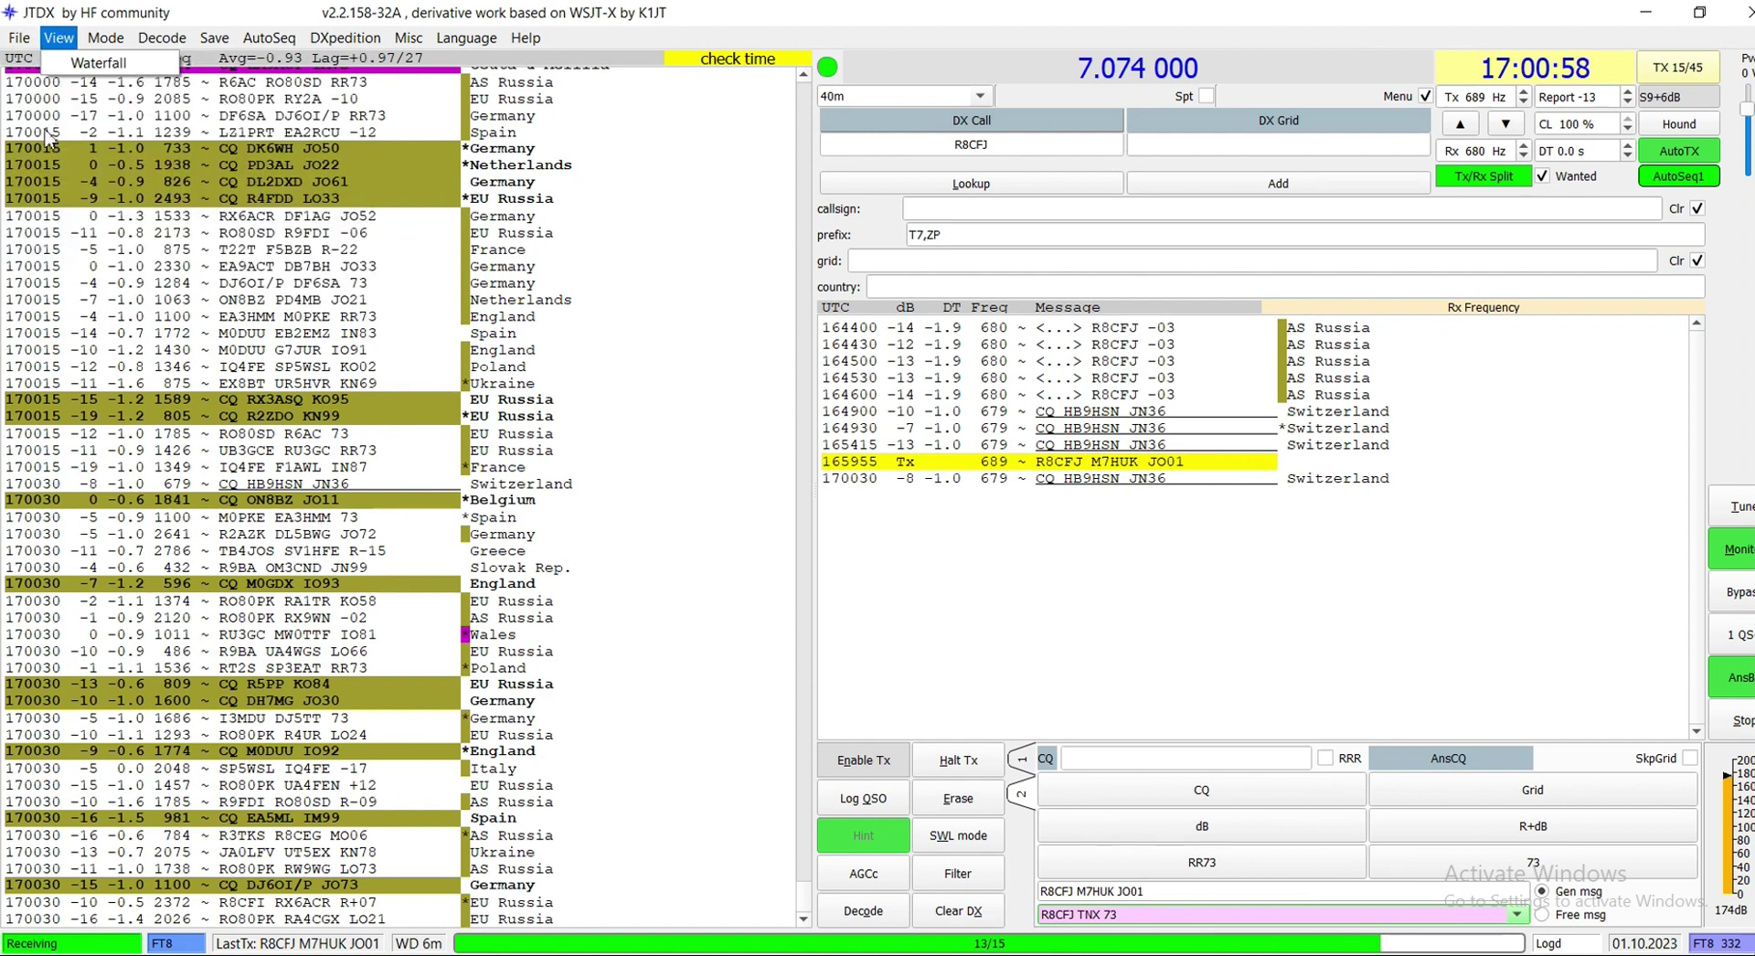
click(20, 42)
click(66, 274)
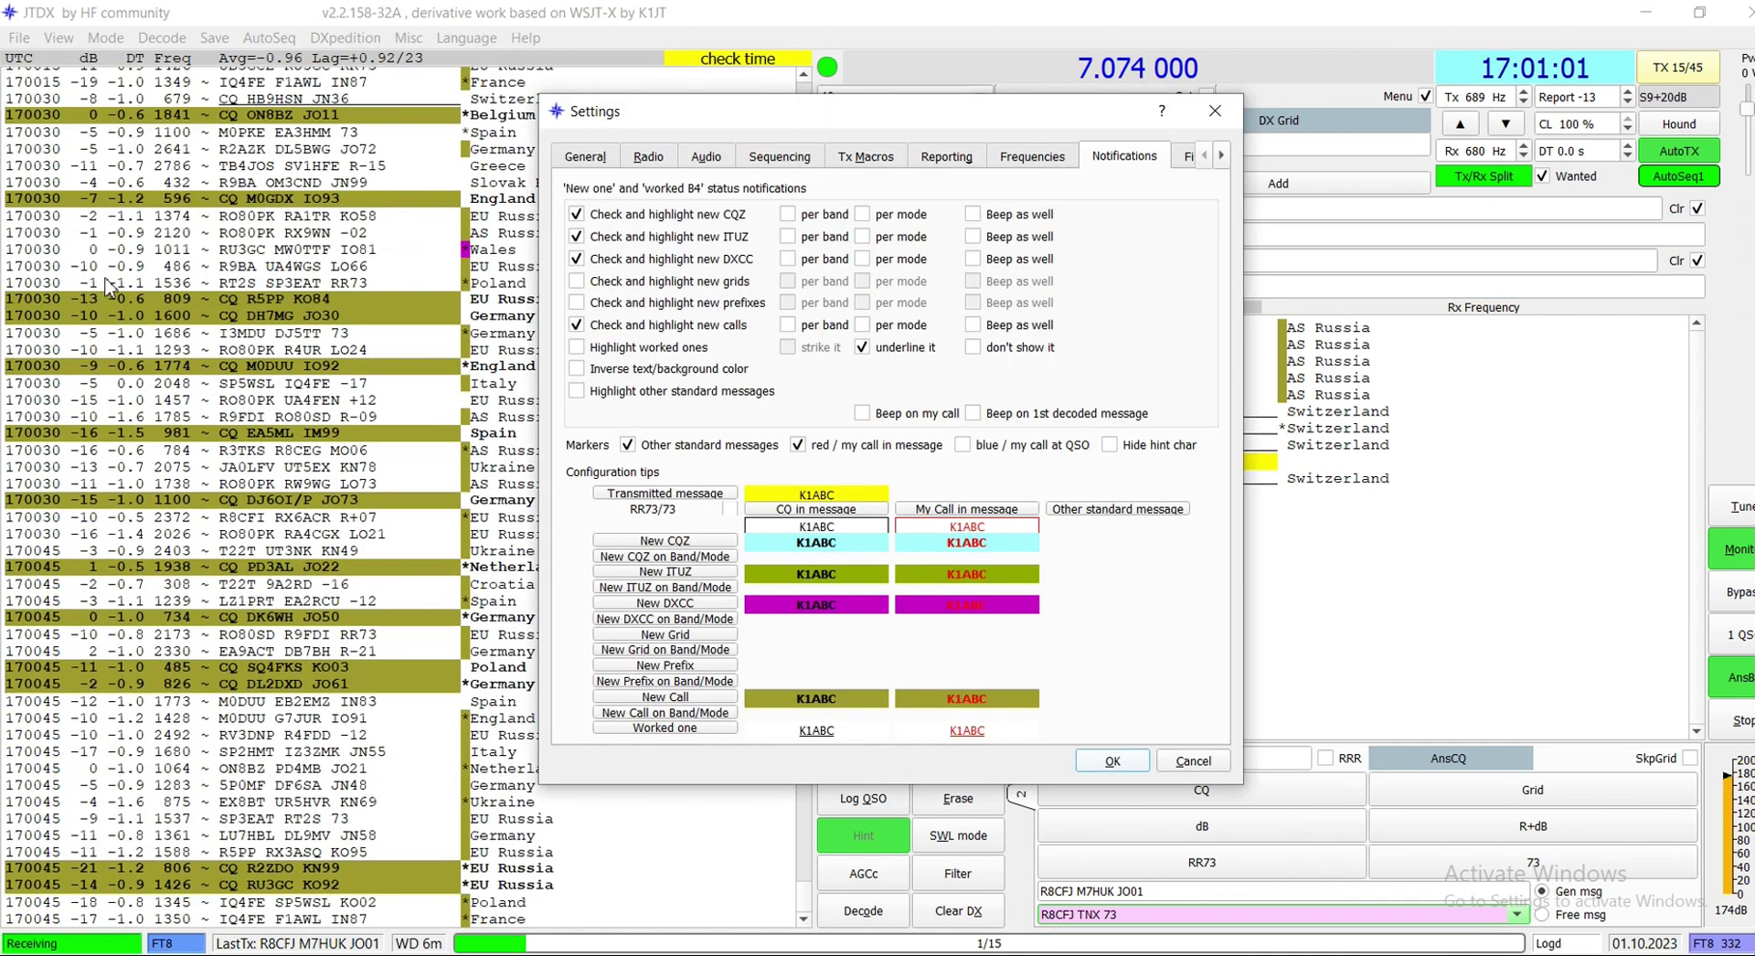
click(578, 159)
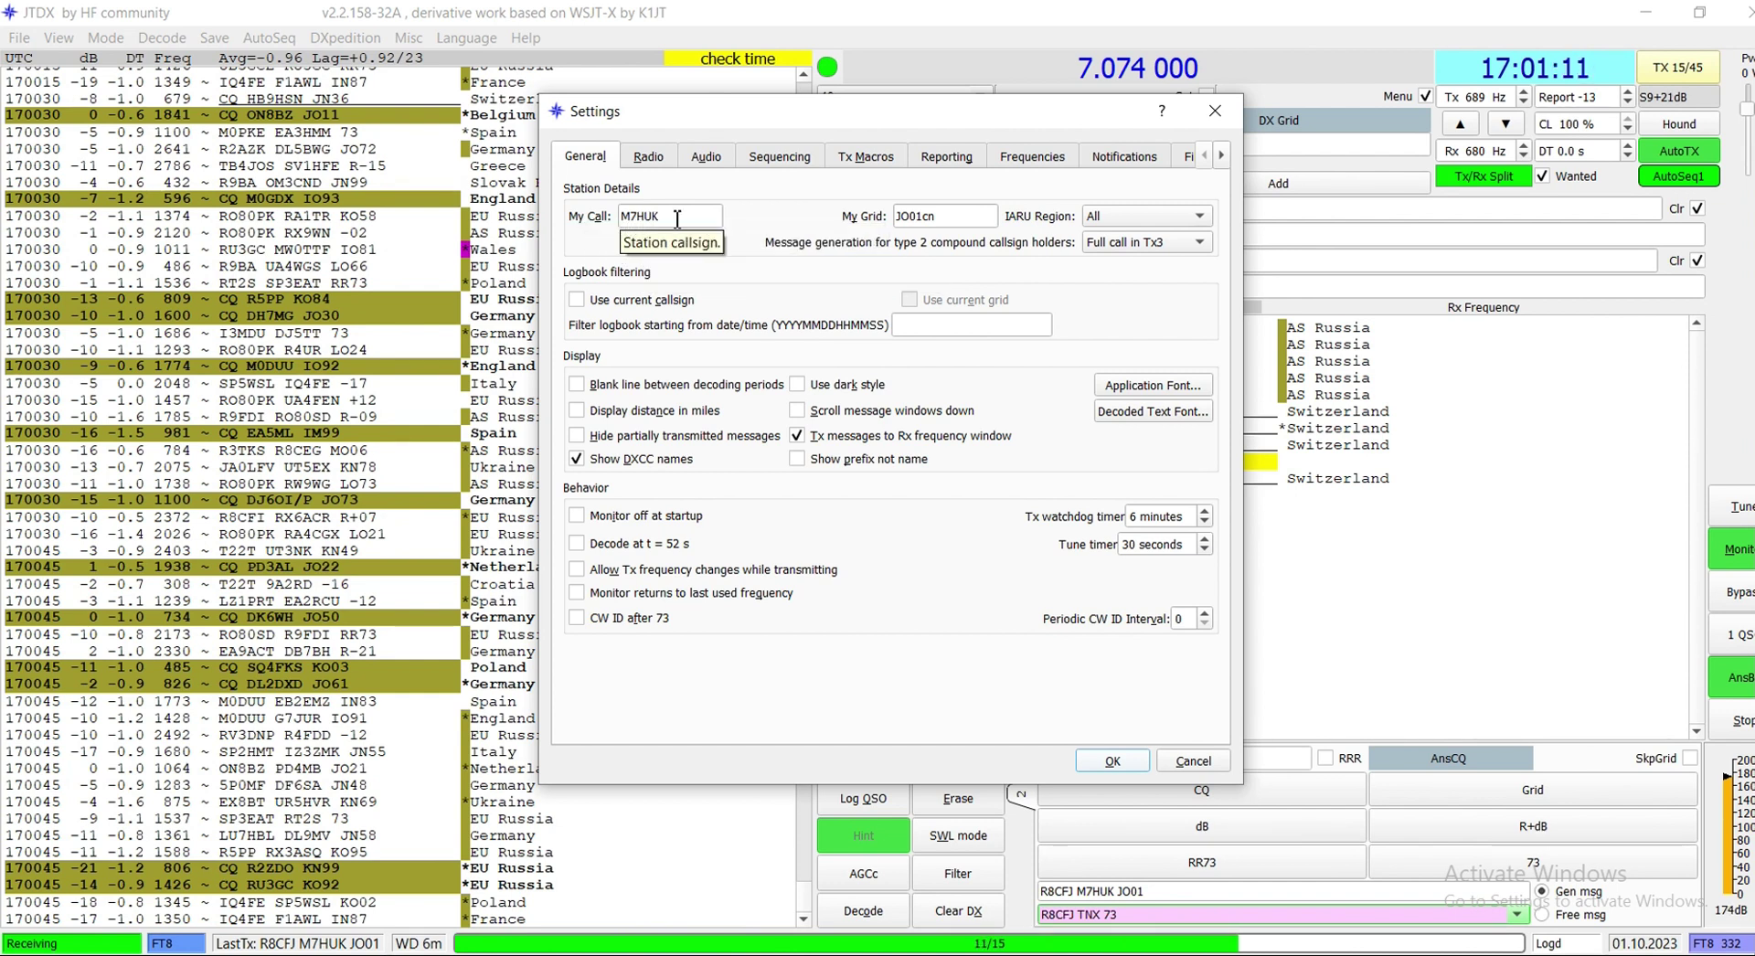
drag(678, 216, 617, 215)
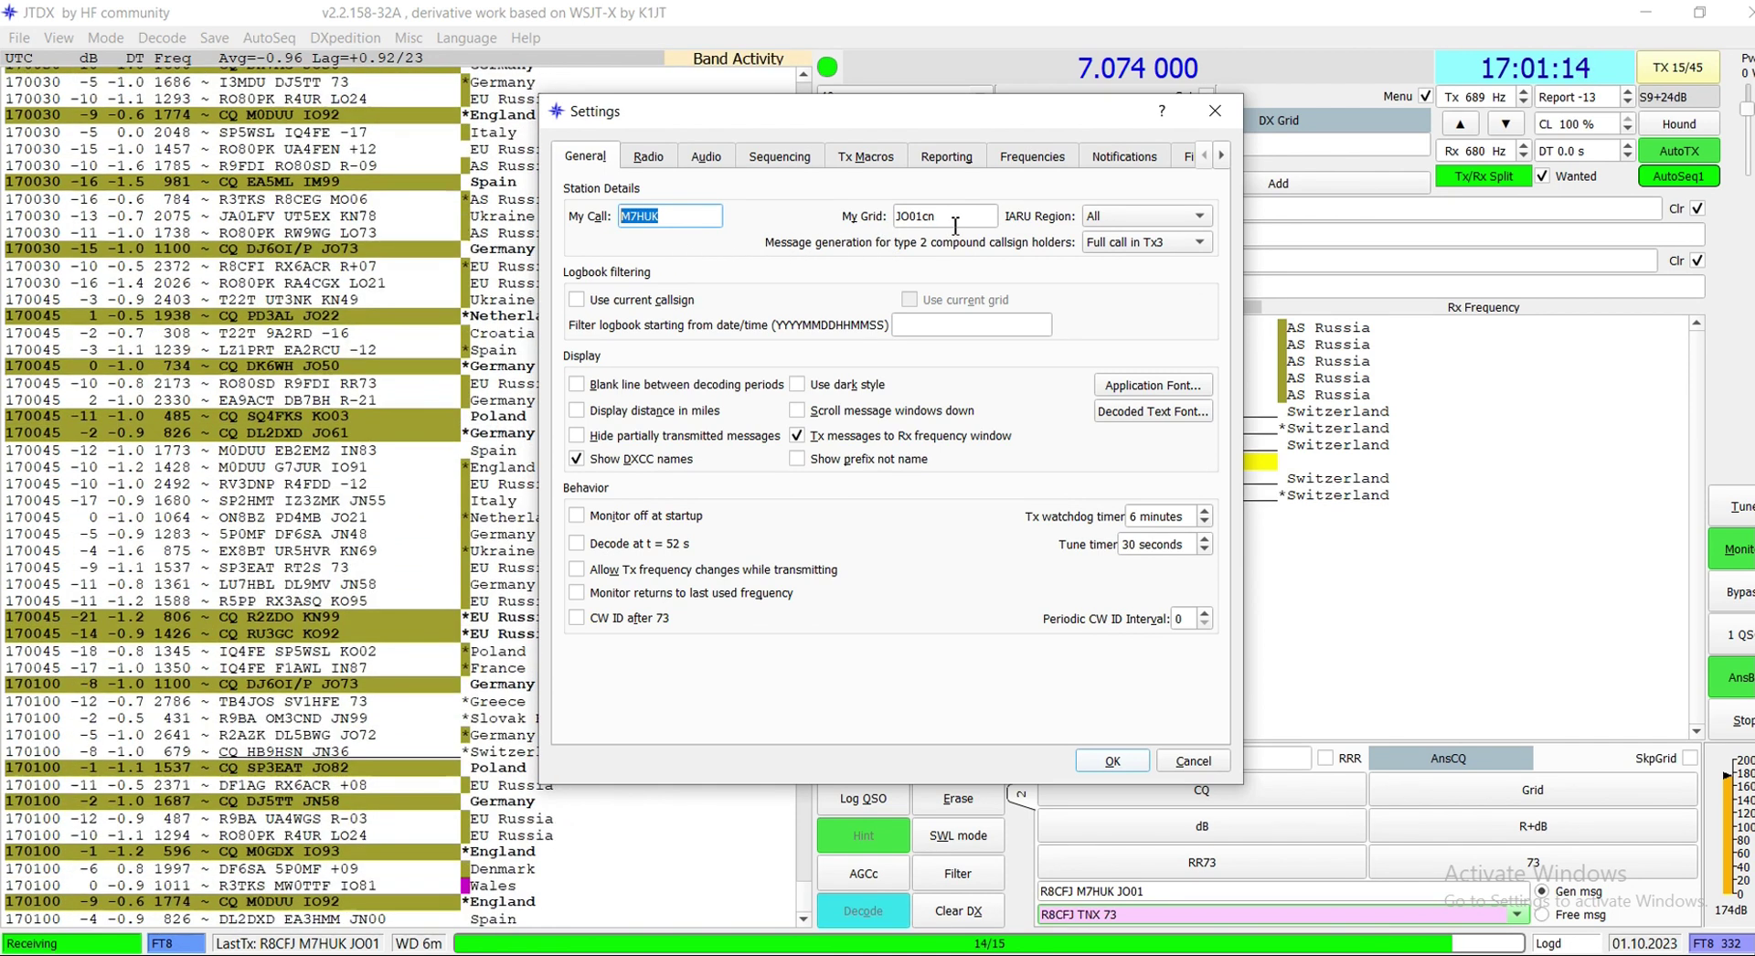
drag(960, 217, 894, 217)
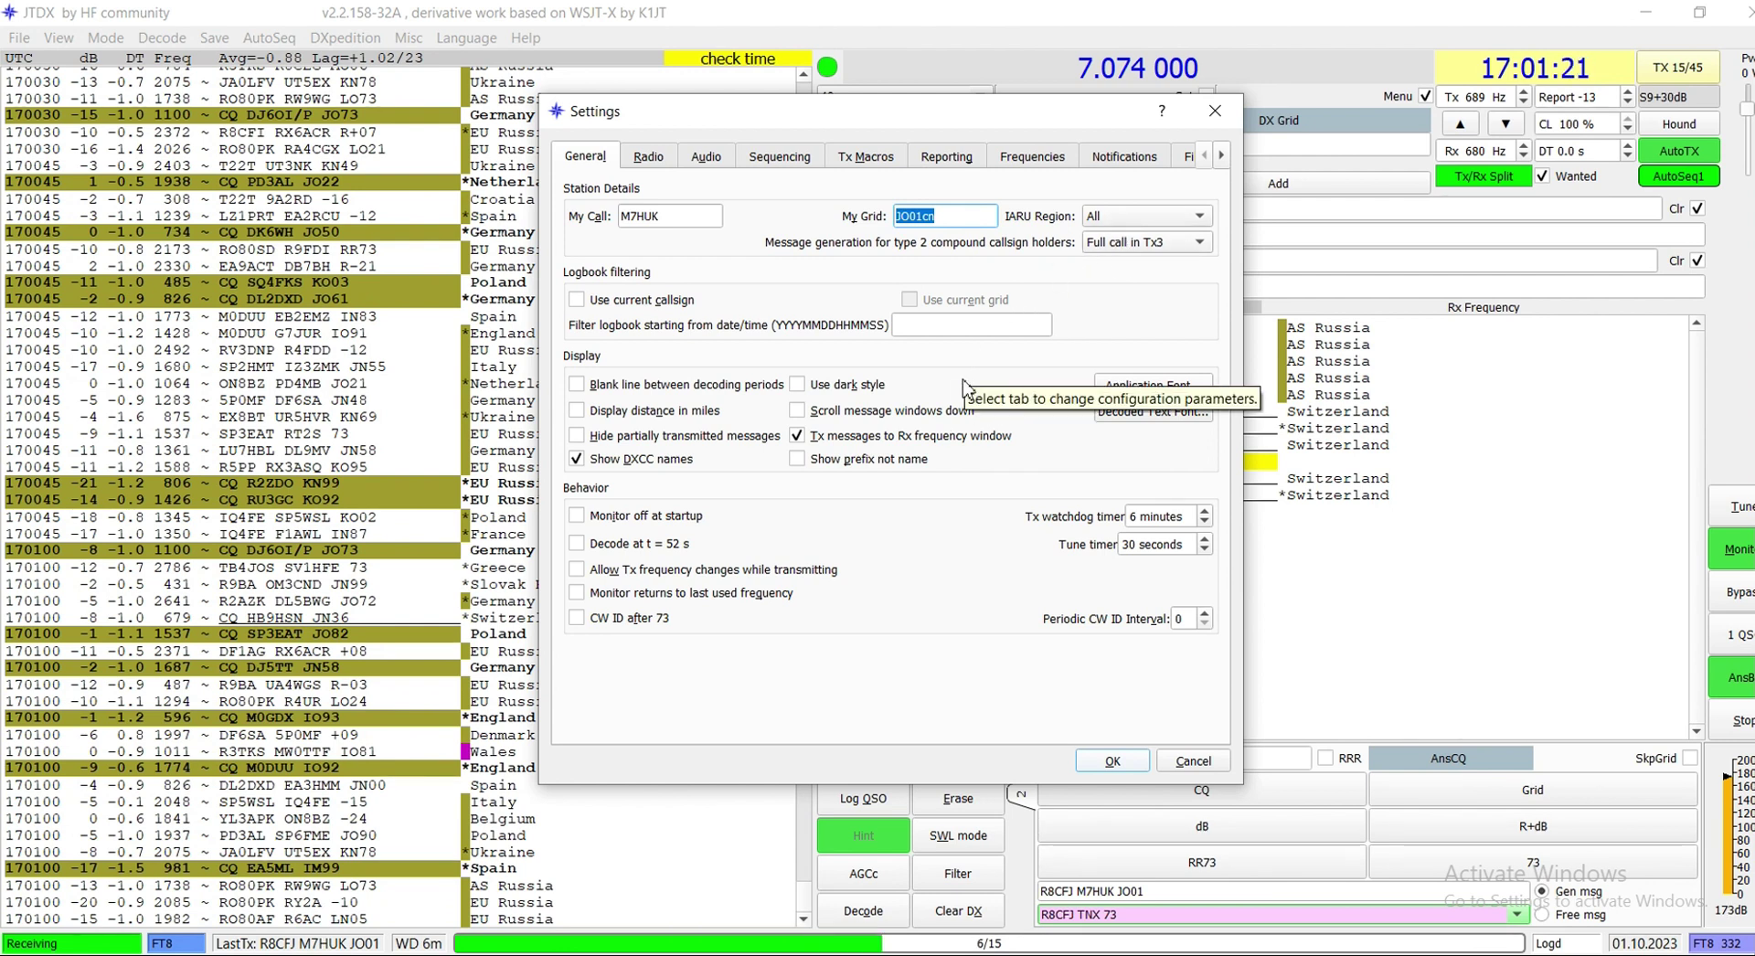
- On the Radio page, choose Yaesu FTDX-10 as the rig and keep a 0.5 s poll interval
click(640, 160)
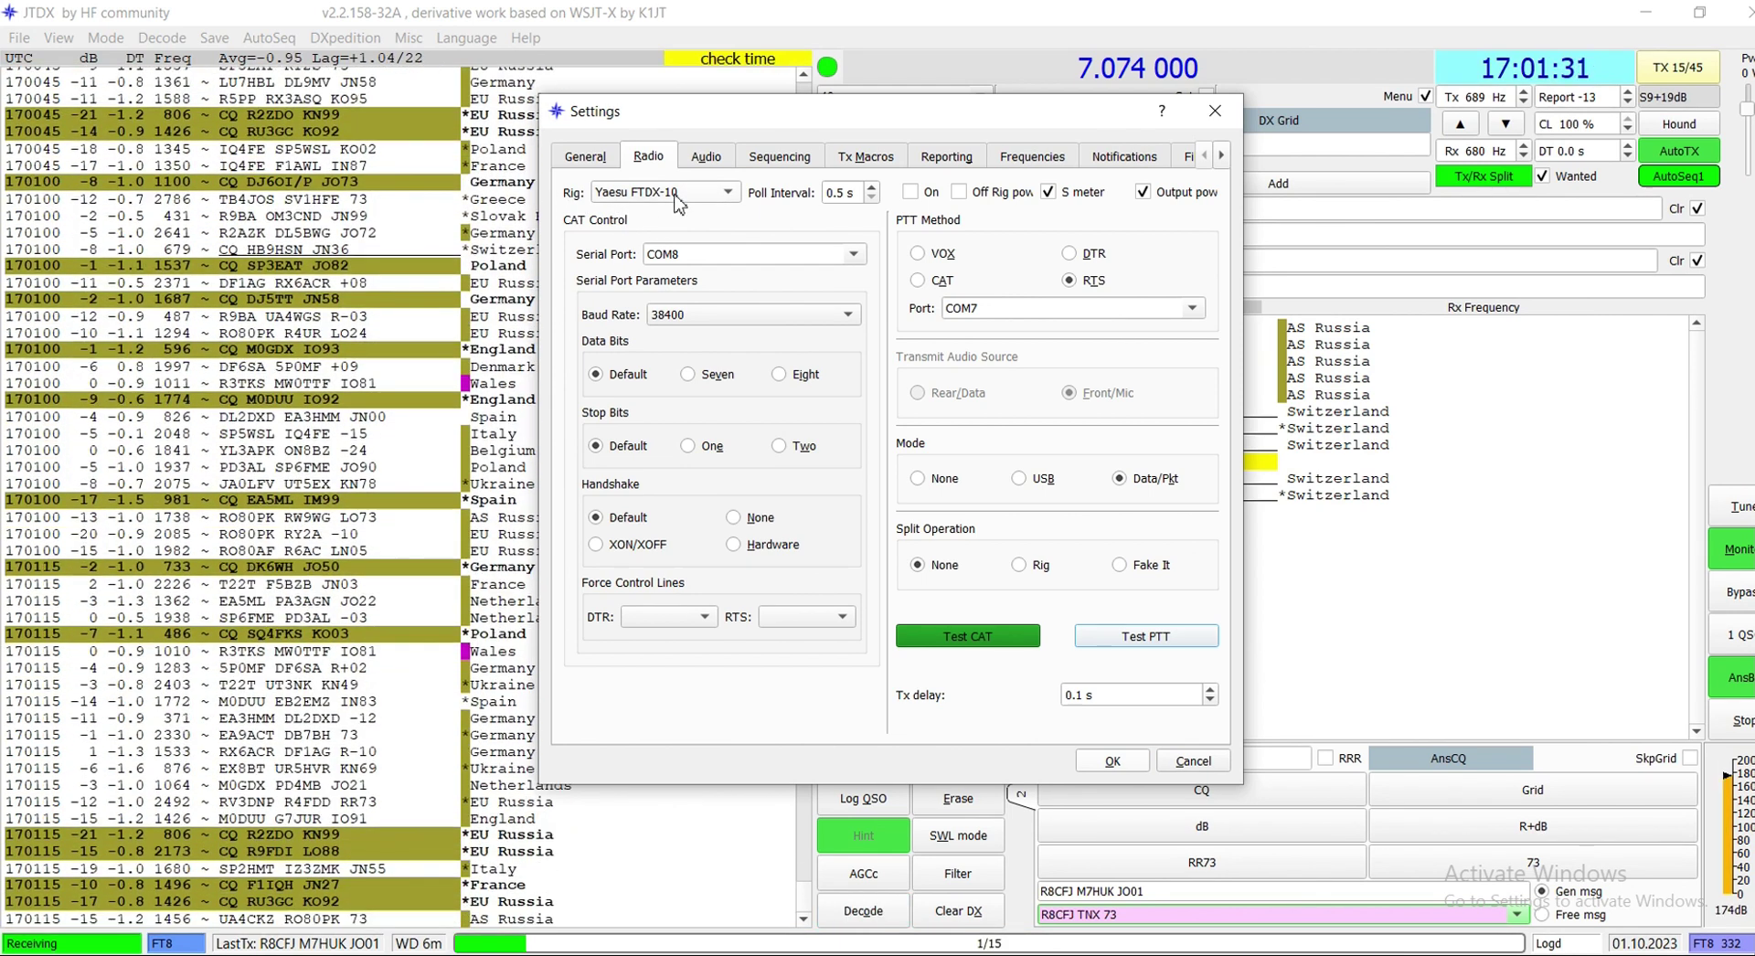
click(677, 202)
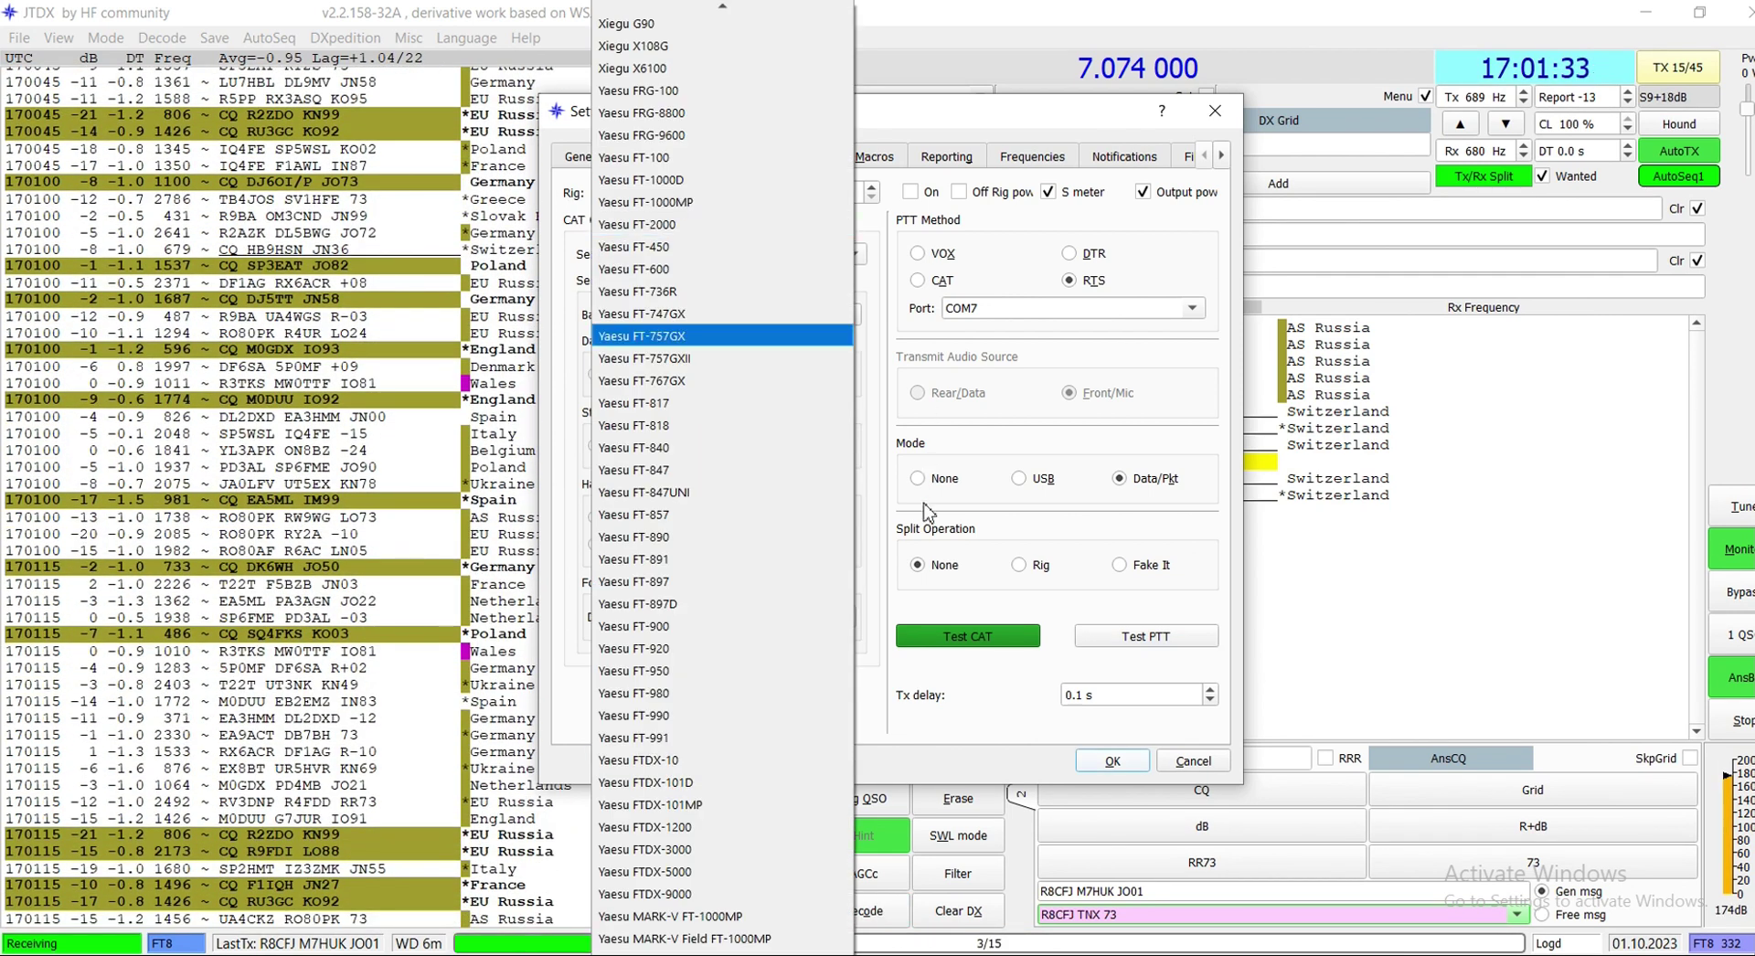
click(714, 768)
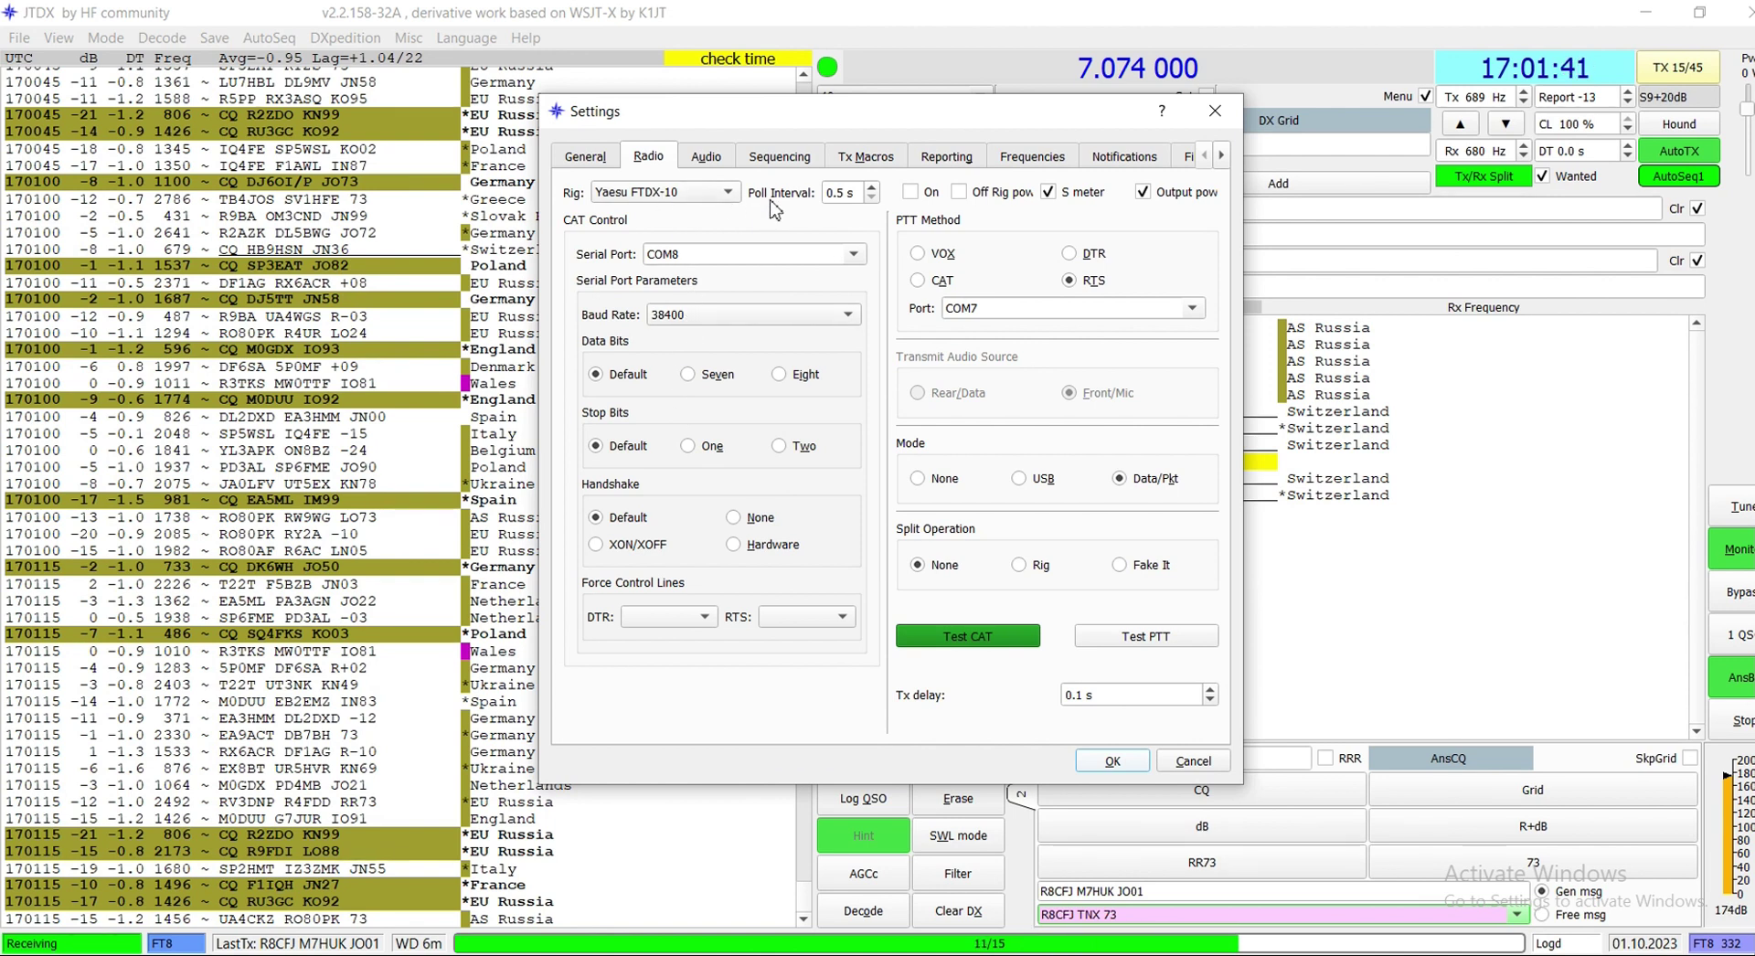
click(871, 188)
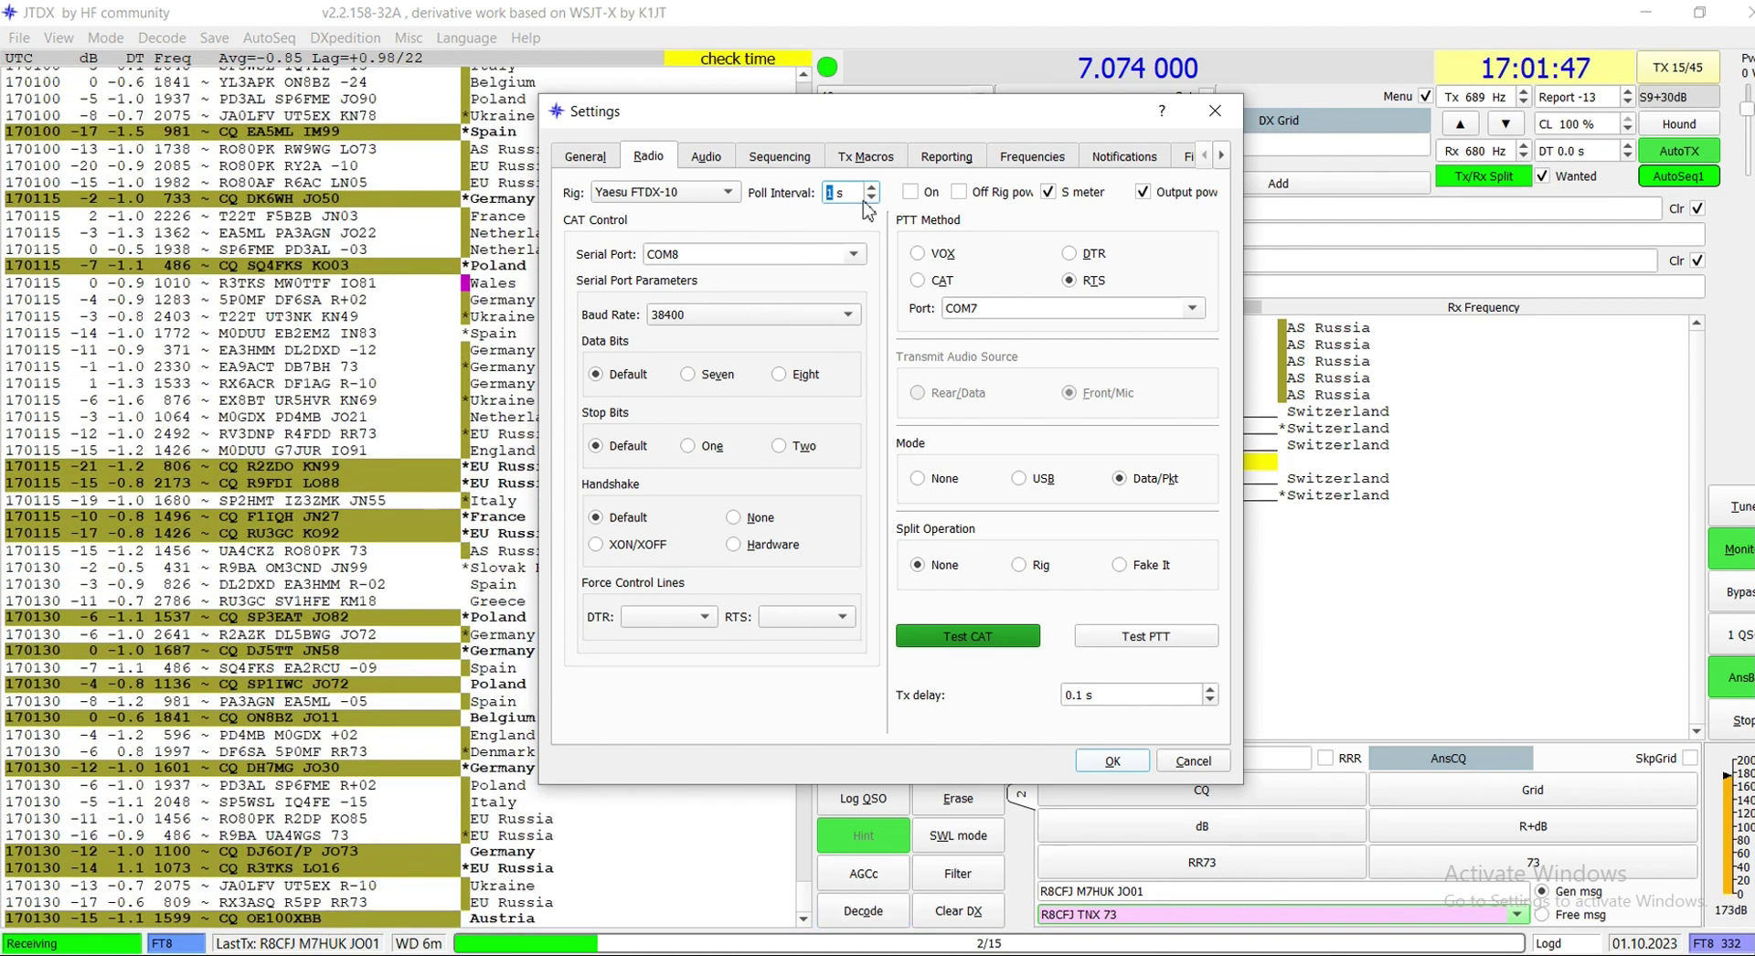
click(871, 198)
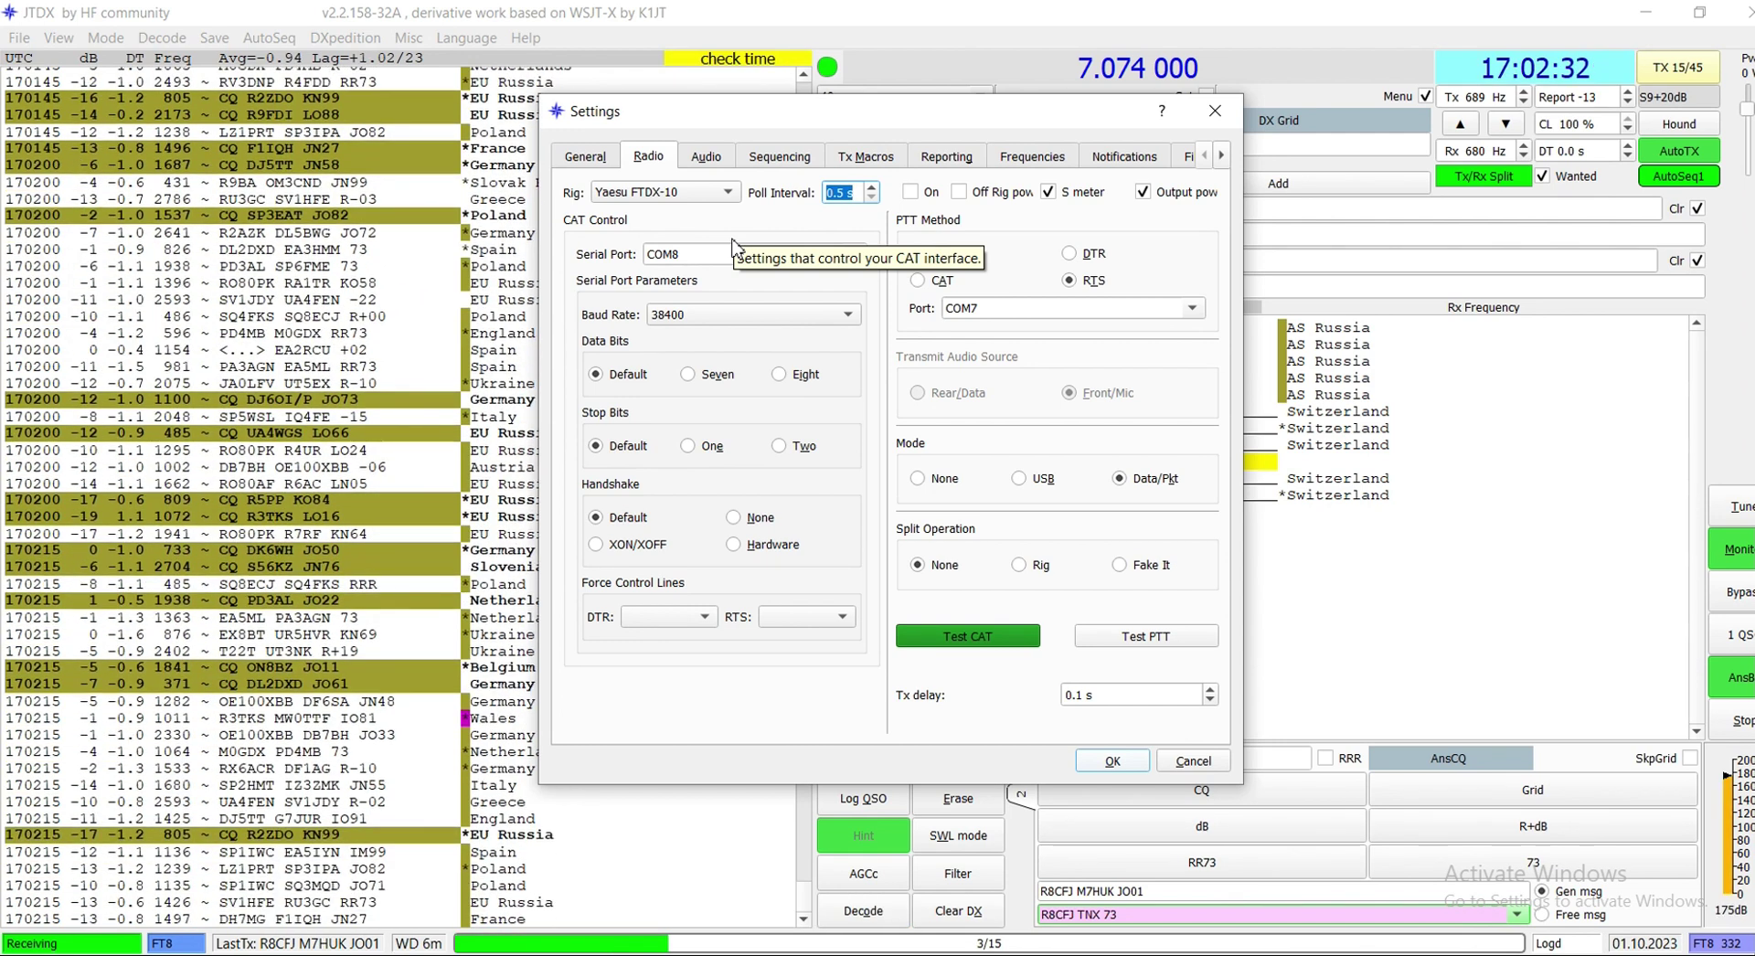
drag(695, 260, 640, 260)
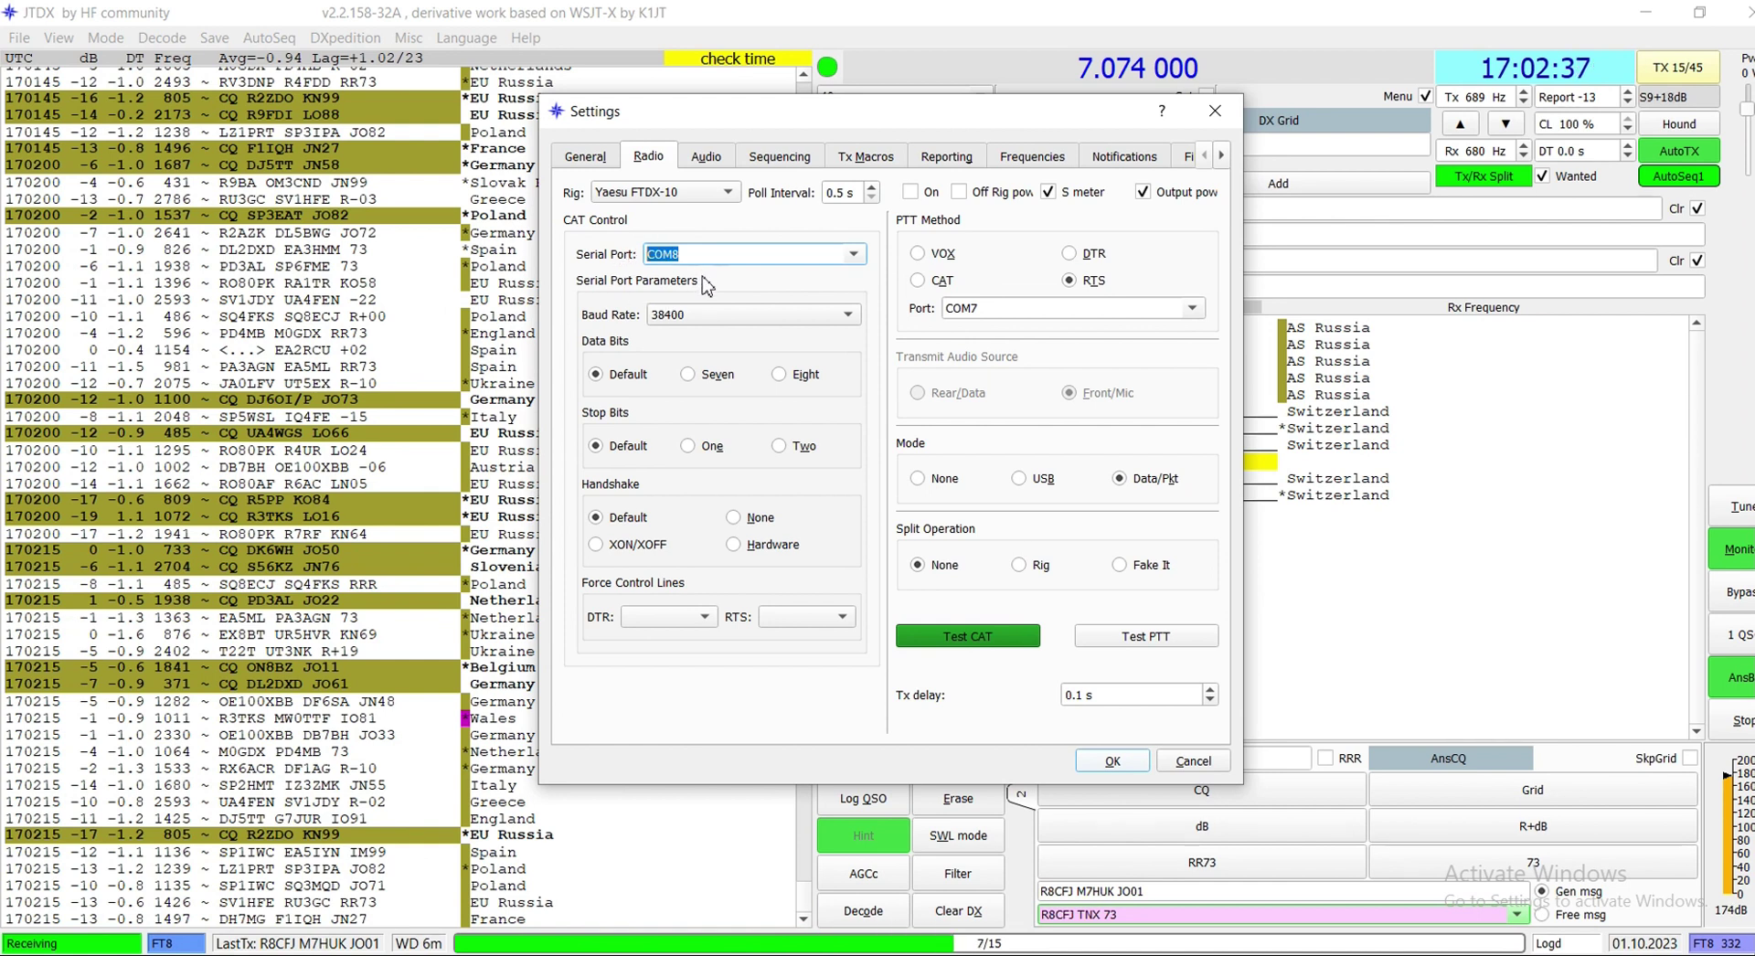
click(683, 254)
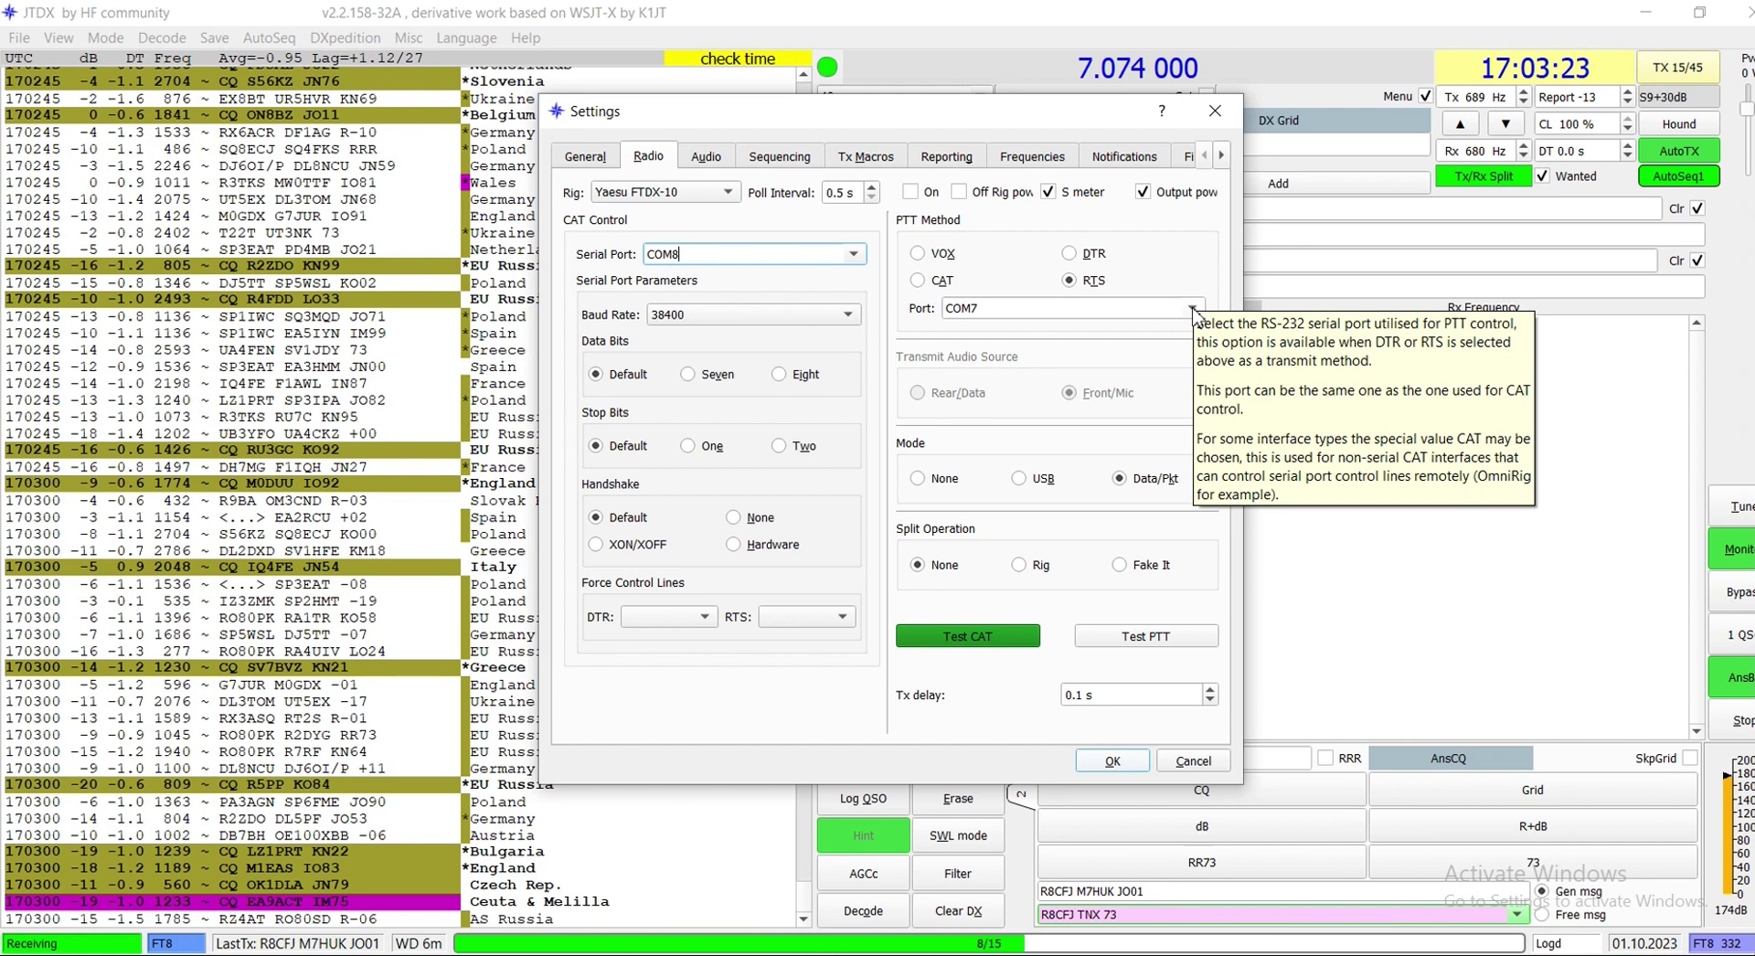
click(1194, 310)
click(1194, 311)
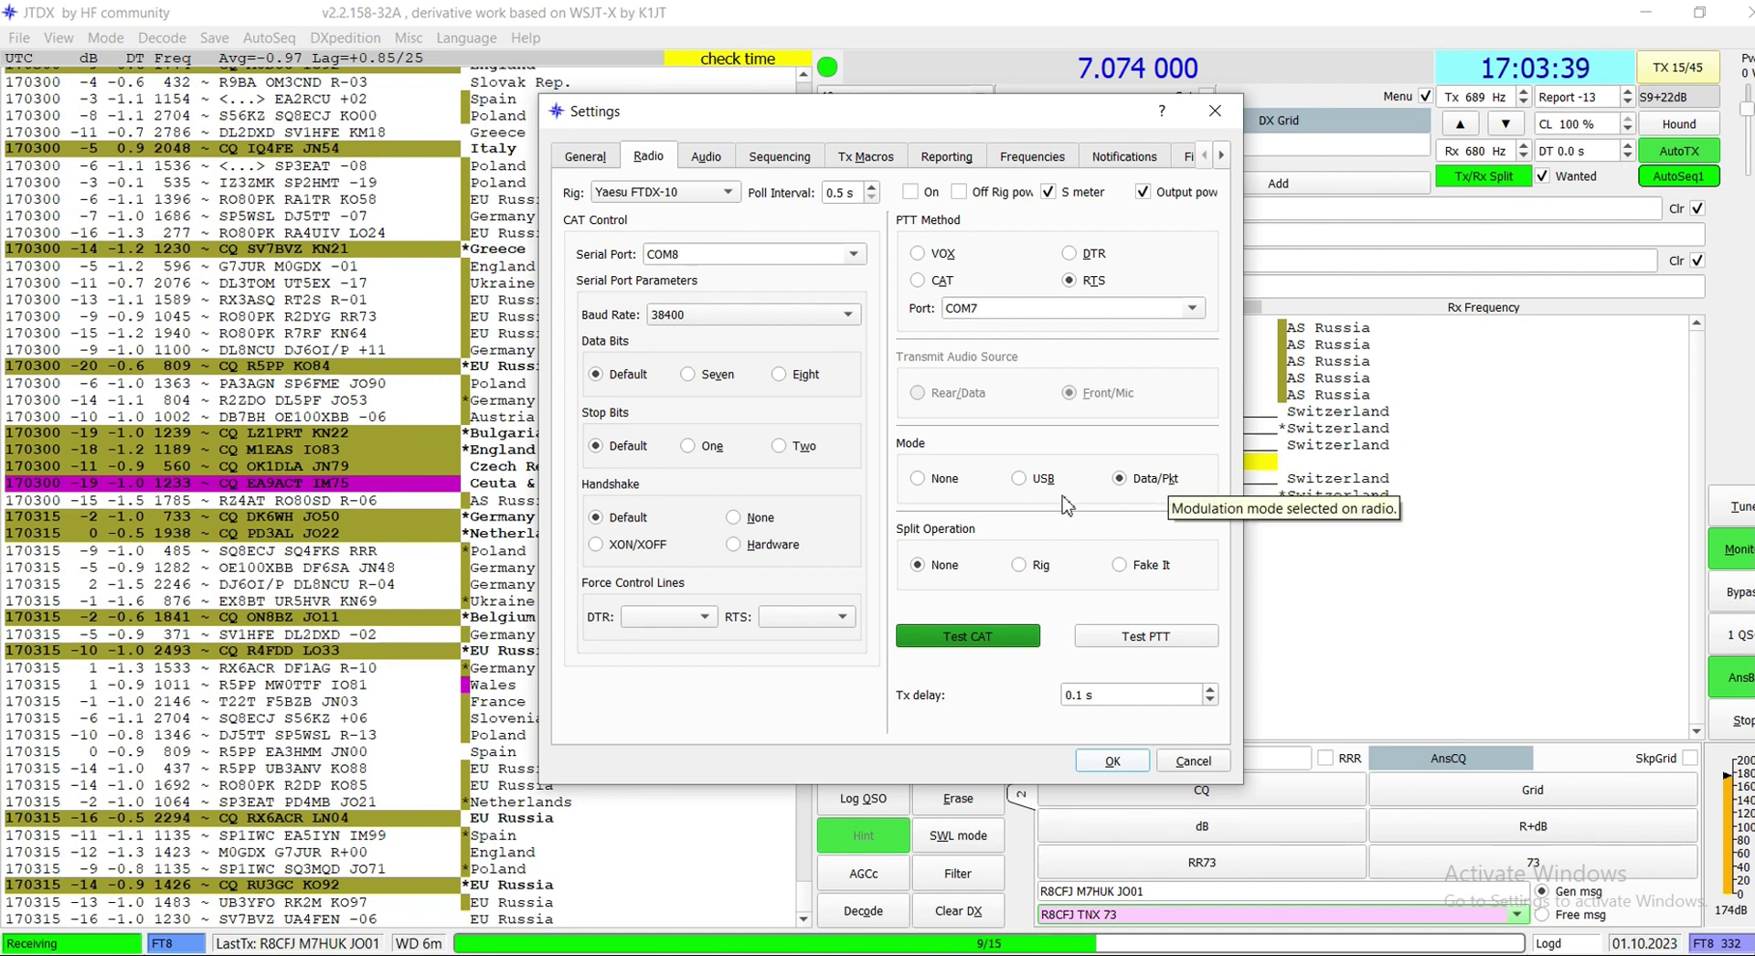
- Run Test CAT until it succeeds, then switch Test PTT on and off
click(961, 640)
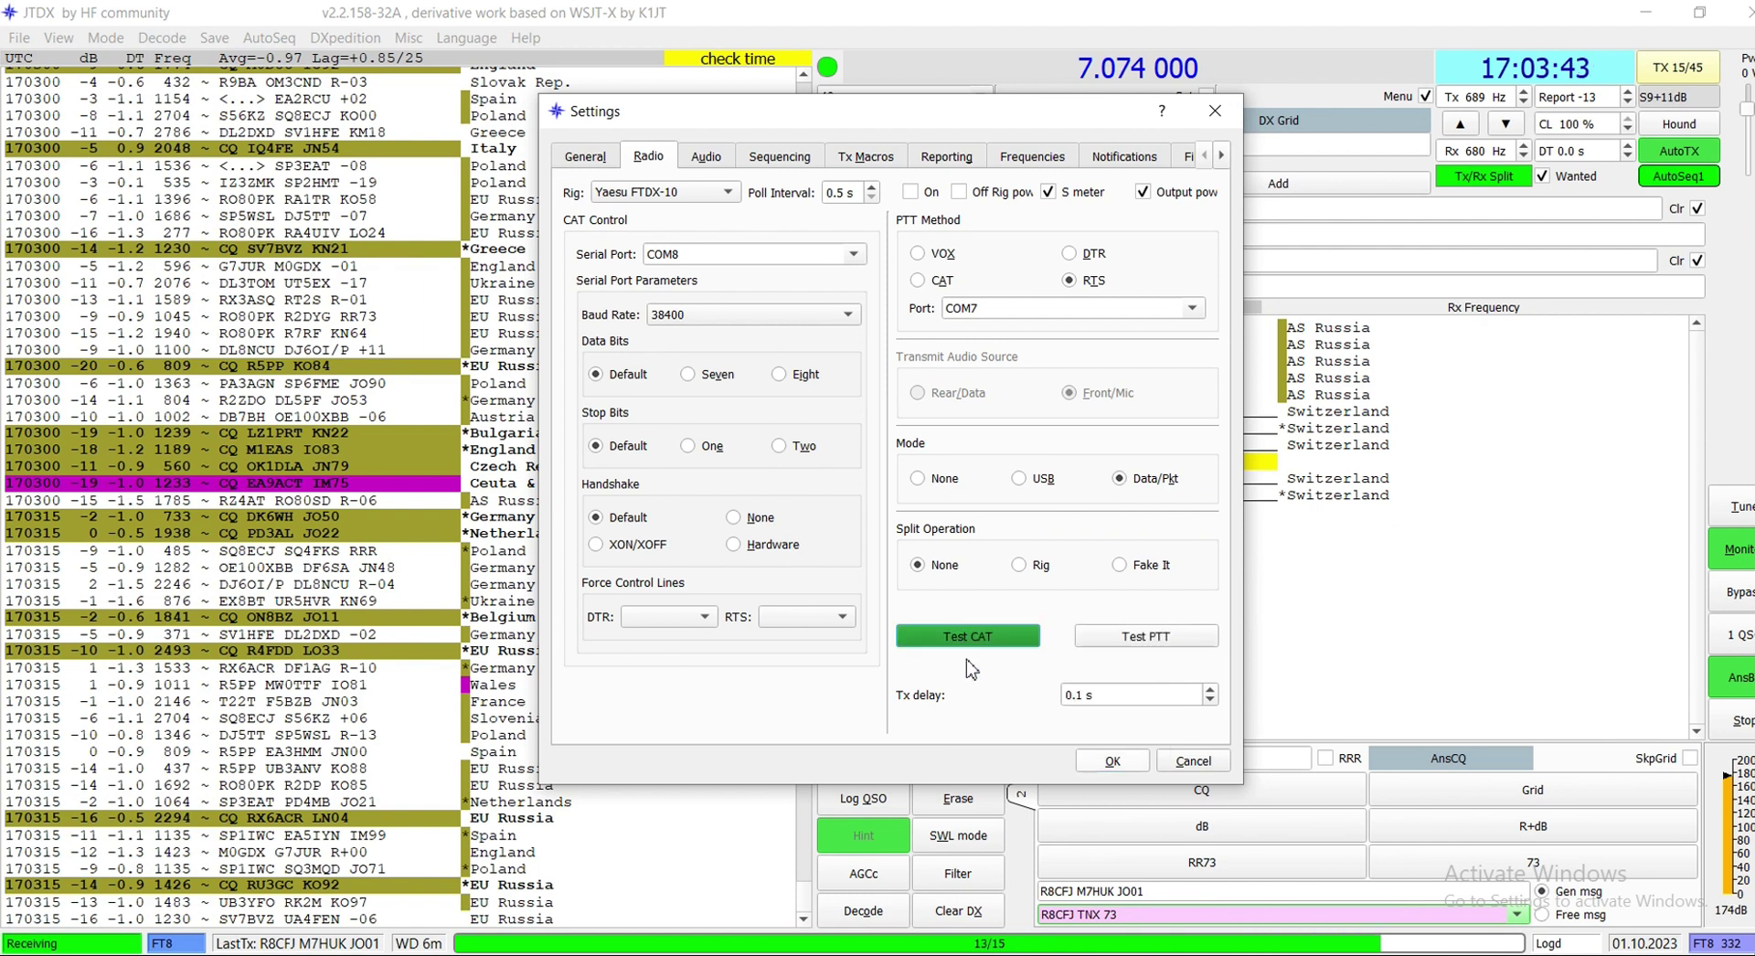
click(971, 647)
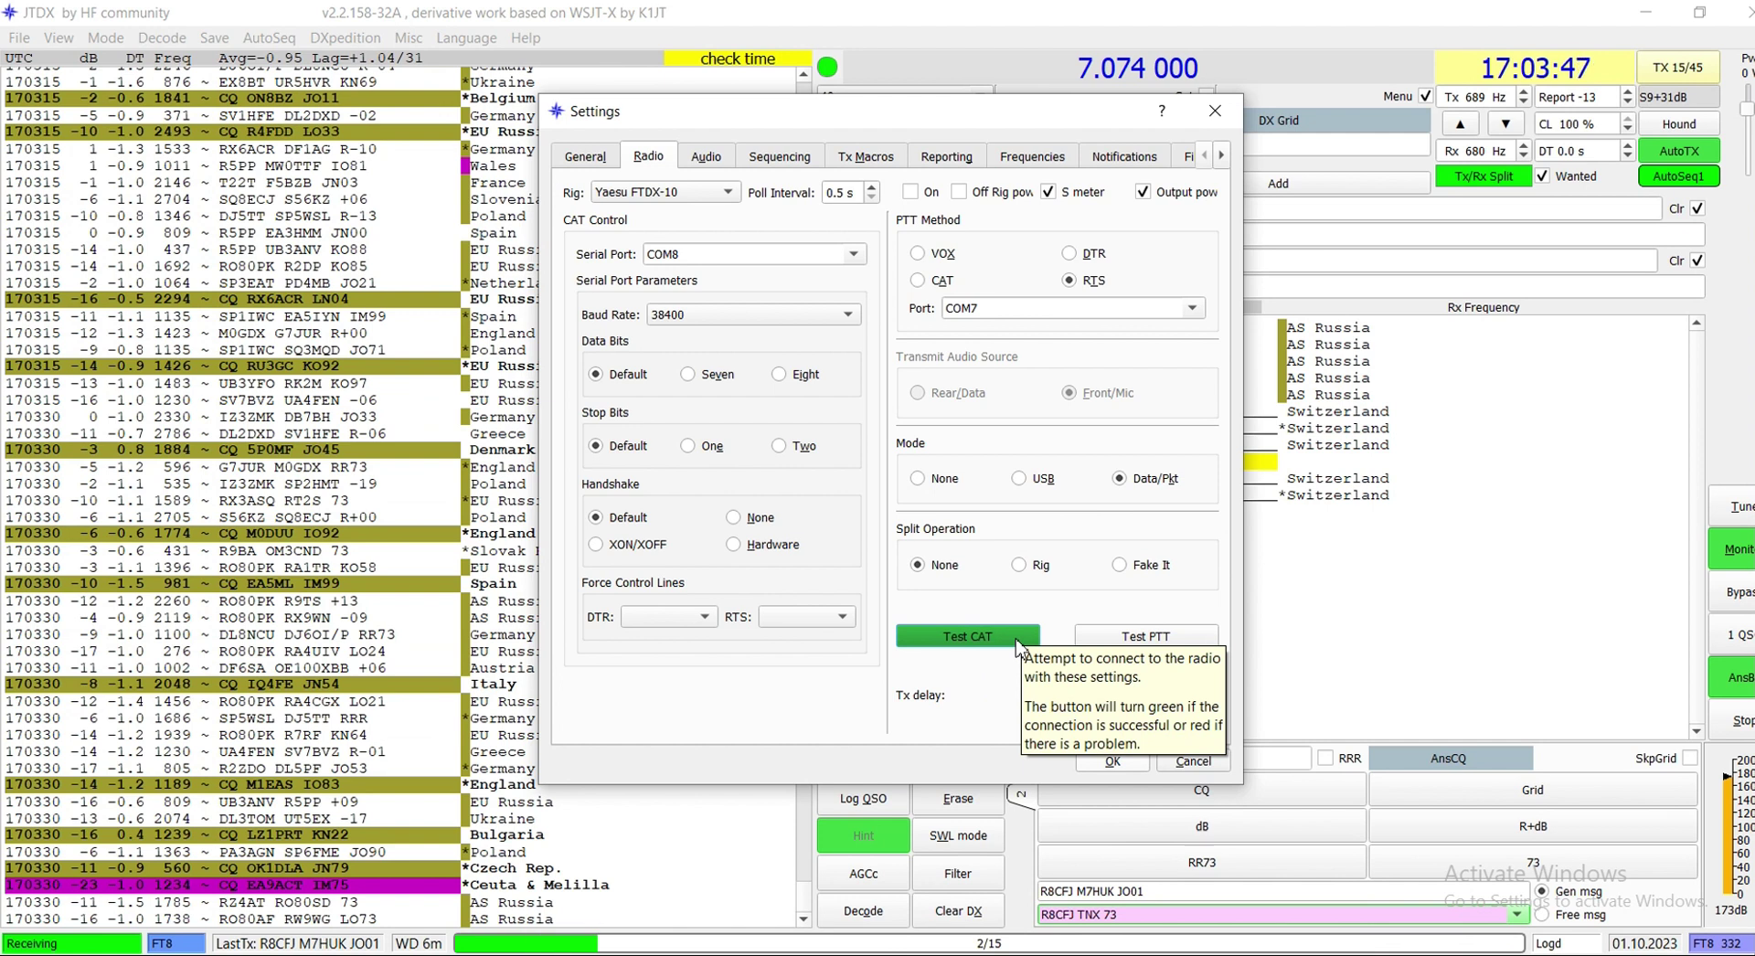
click(1143, 636)
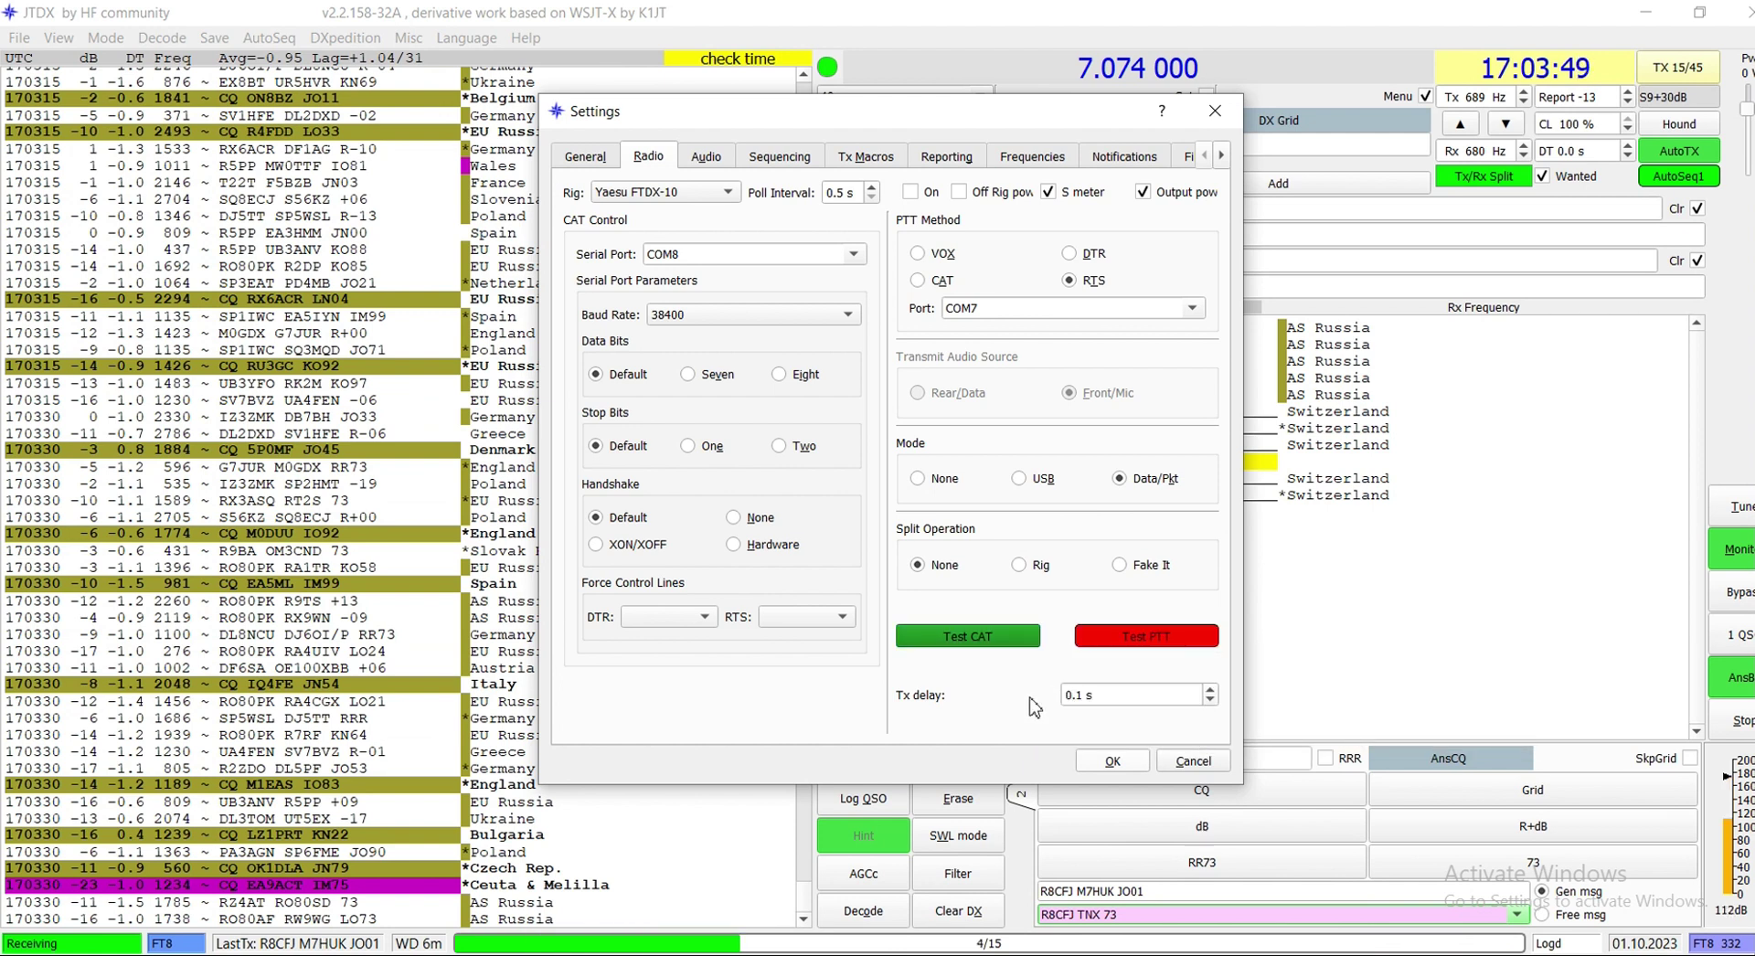
click(1137, 640)
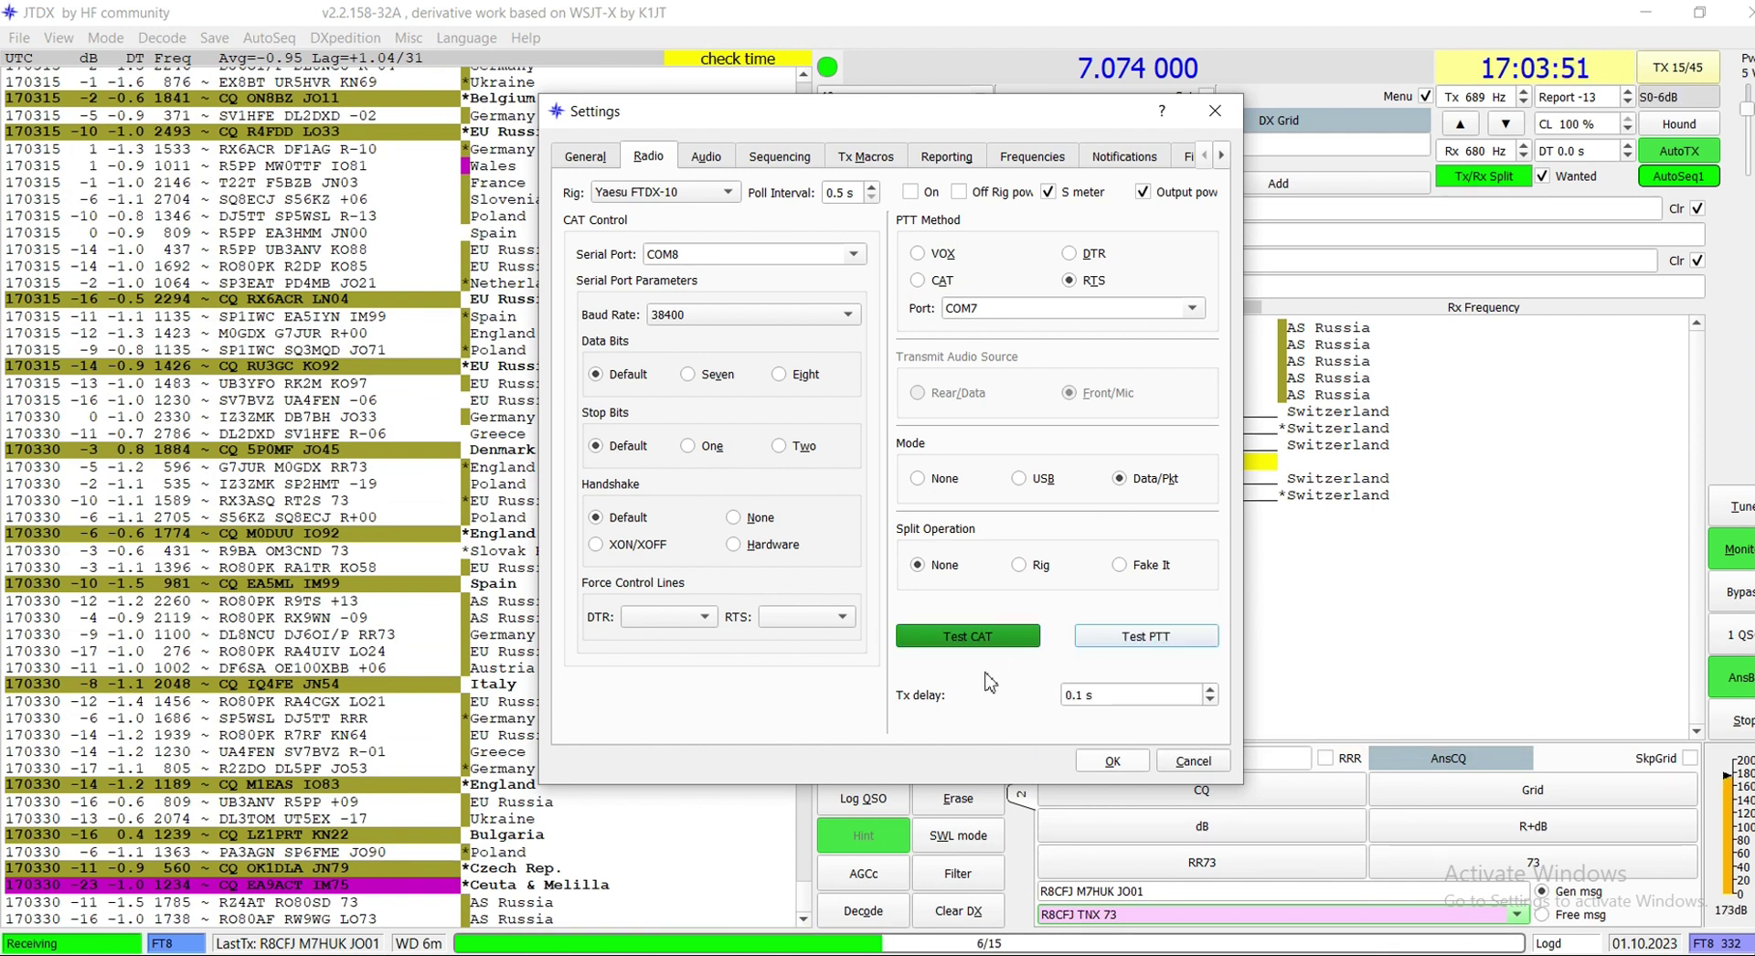
click(704, 164)
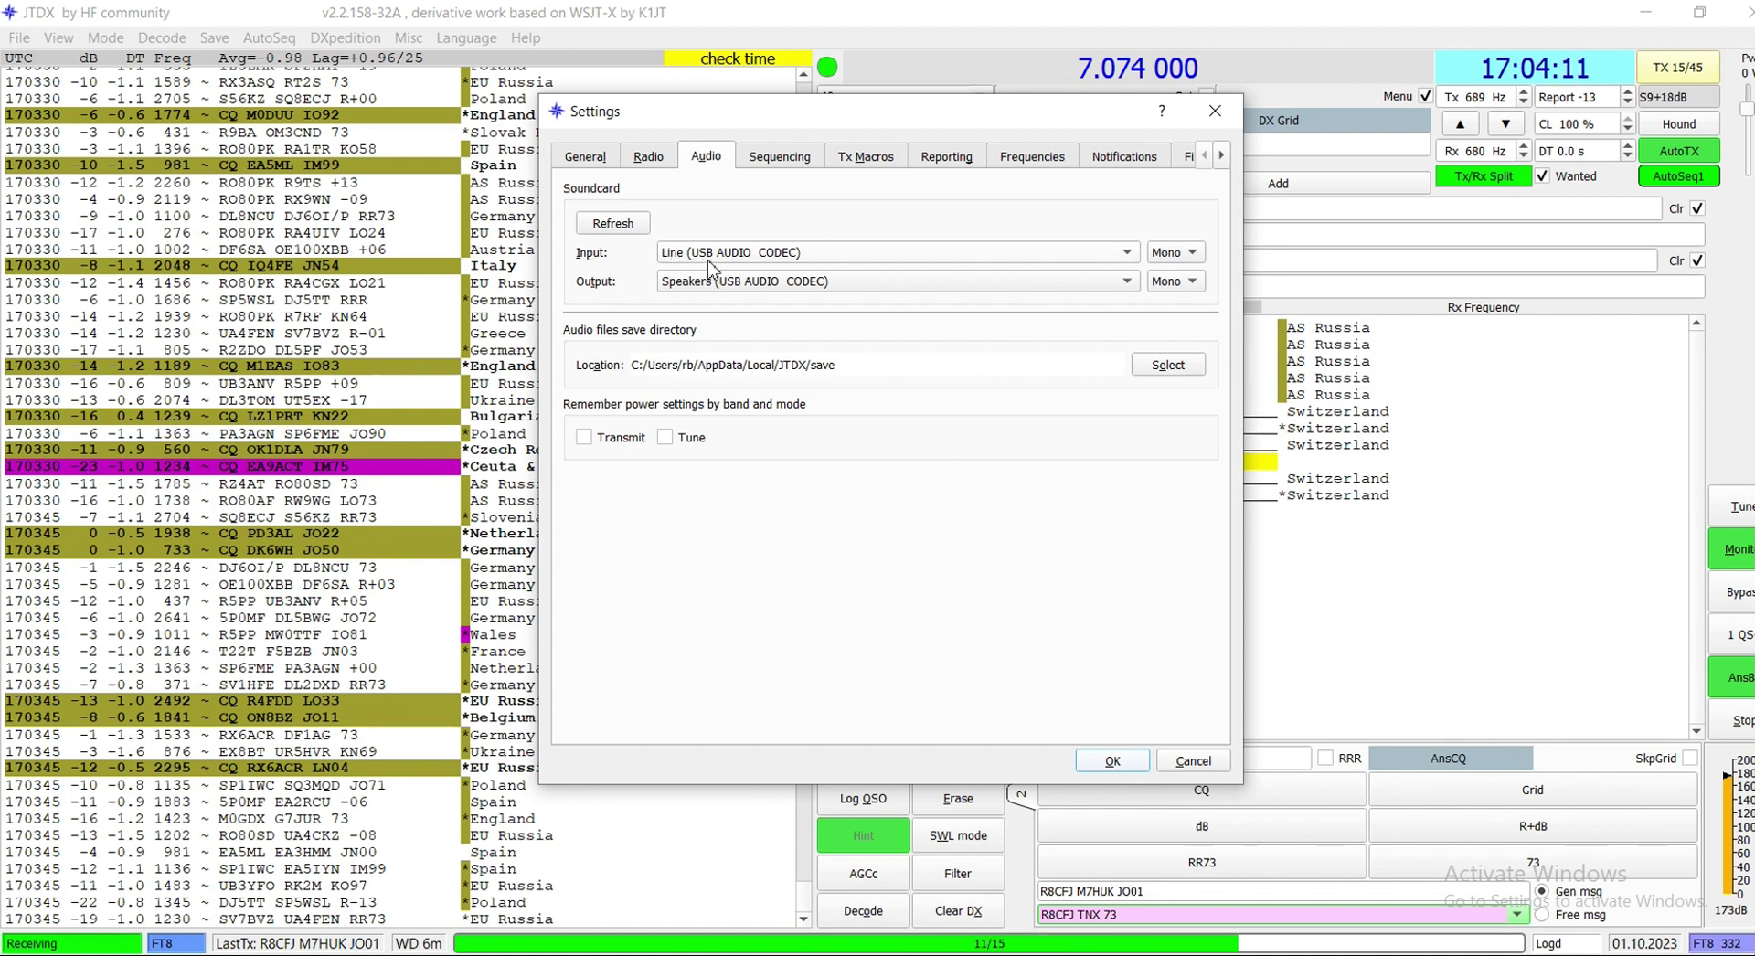
- Choose Line (USB AUDIO CODEC) as audio input and keep Speakers (USB AUDIO CODEC) as output
click(822, 260)
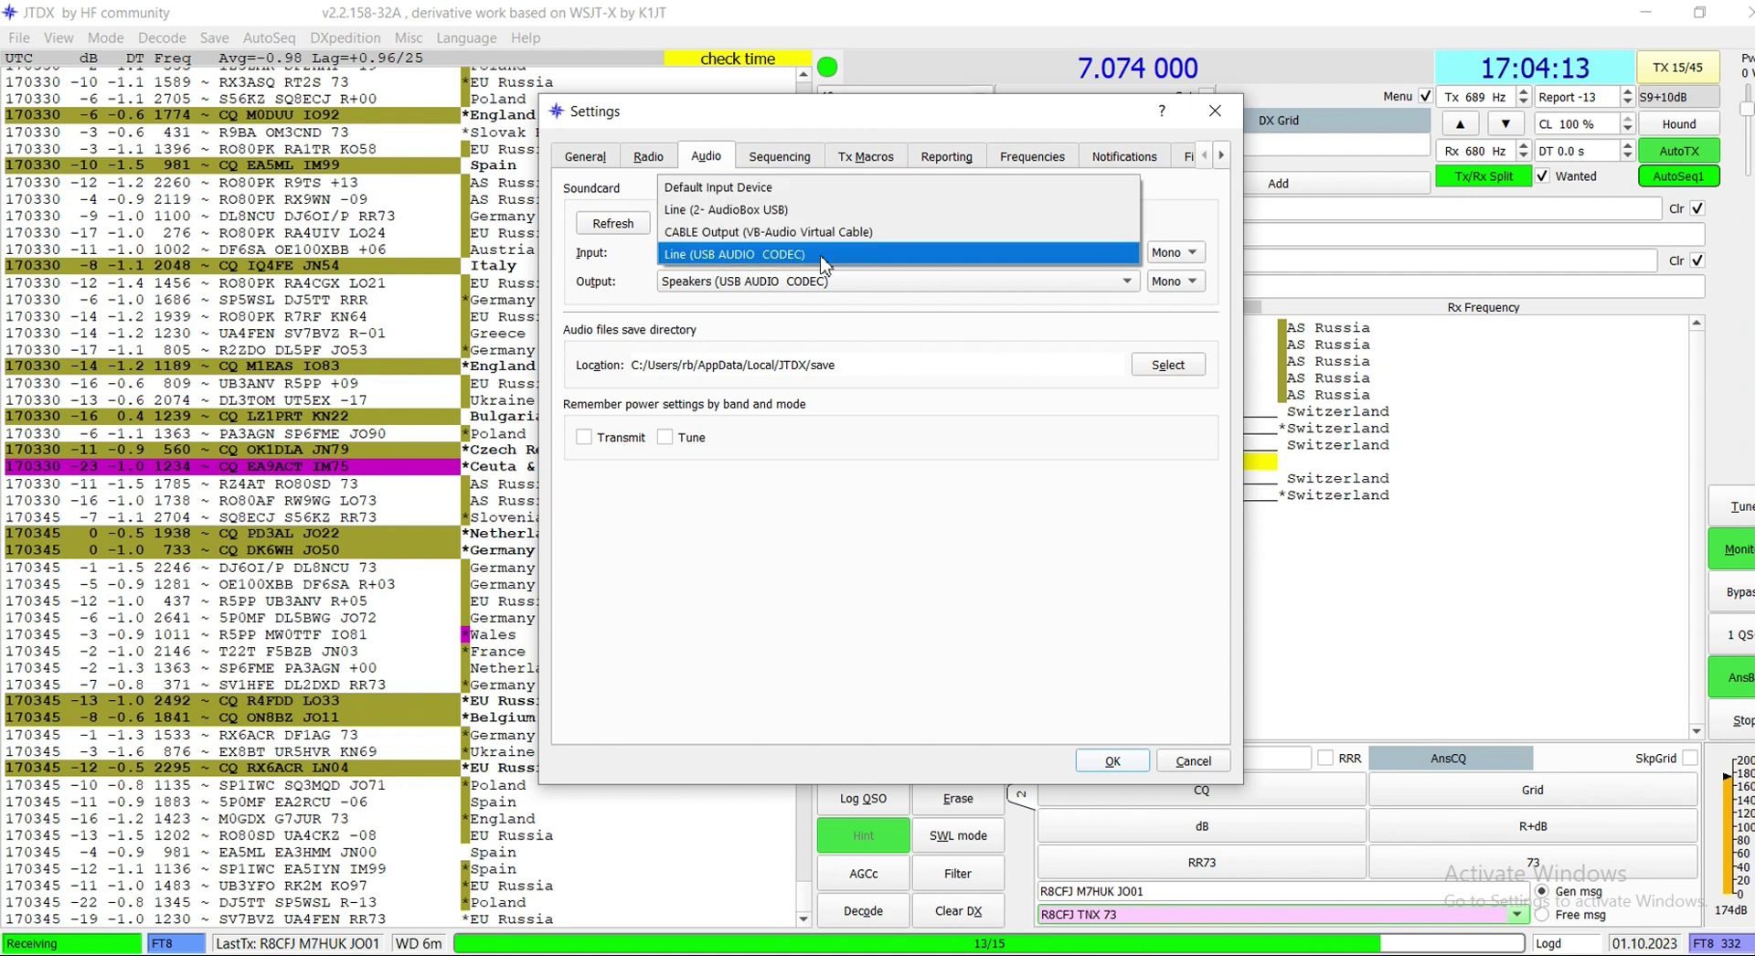
click(822, 255)
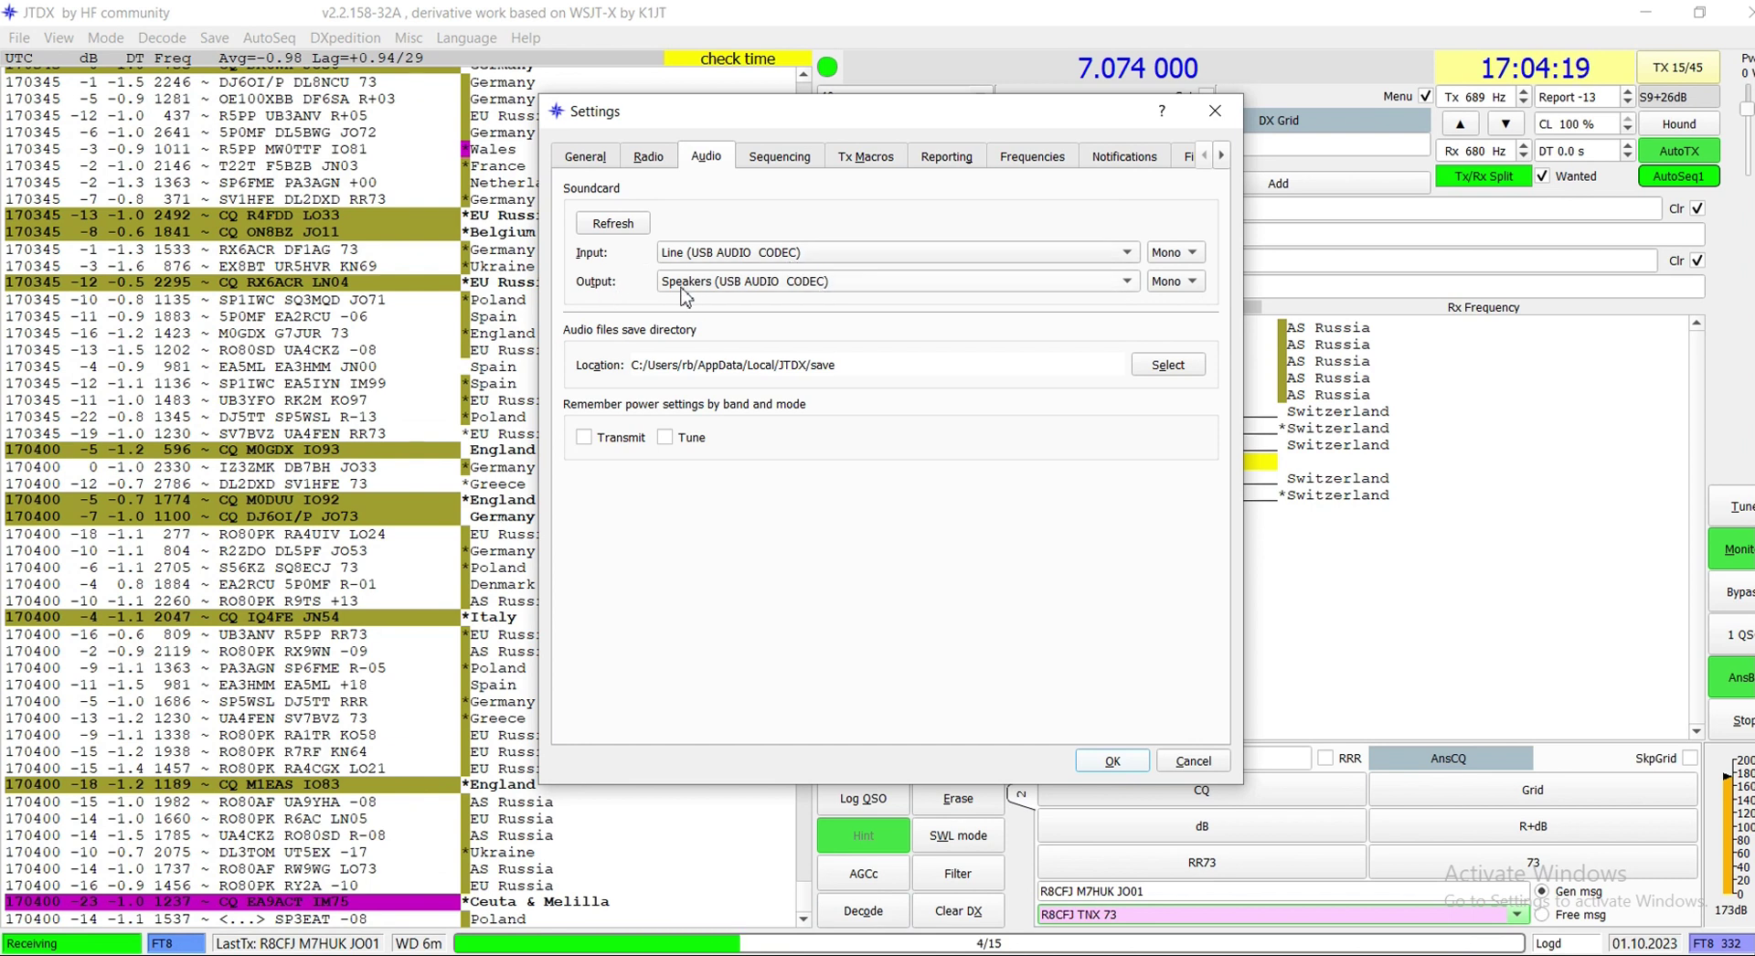
click(727, 289)
click(722, 284)
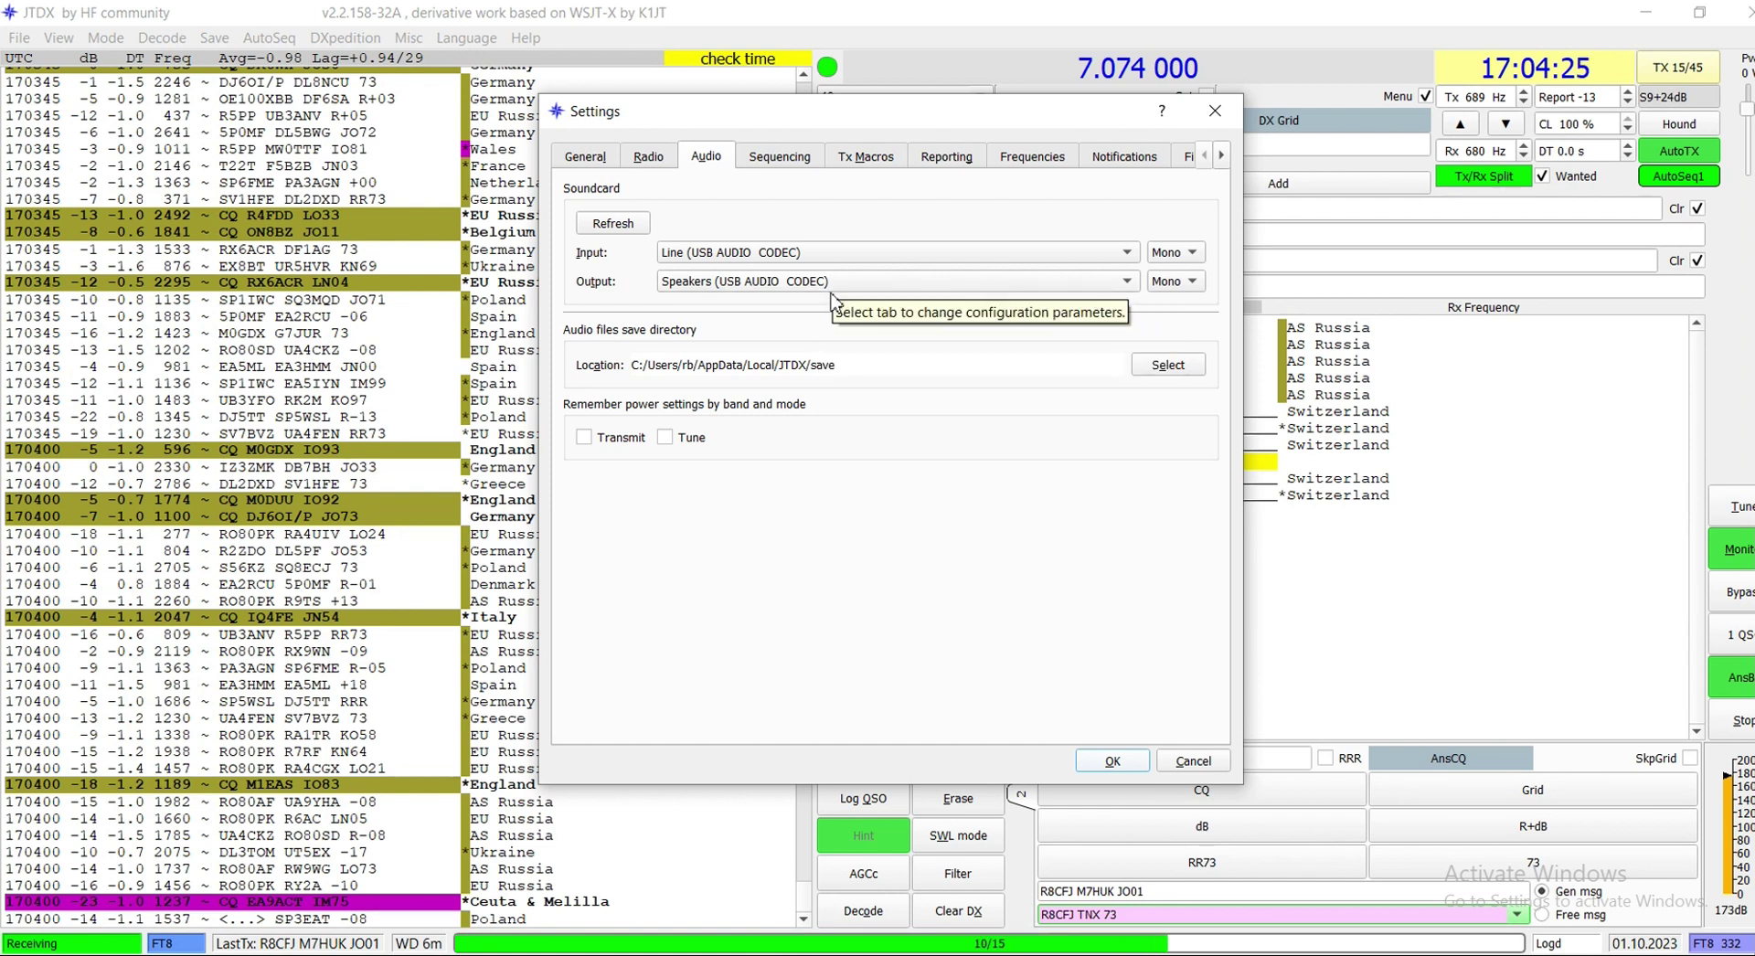
- Check the Sequencing page's CQ/Halt Tx counters at 4 times, then move to Tx Macros
click(796, 160)
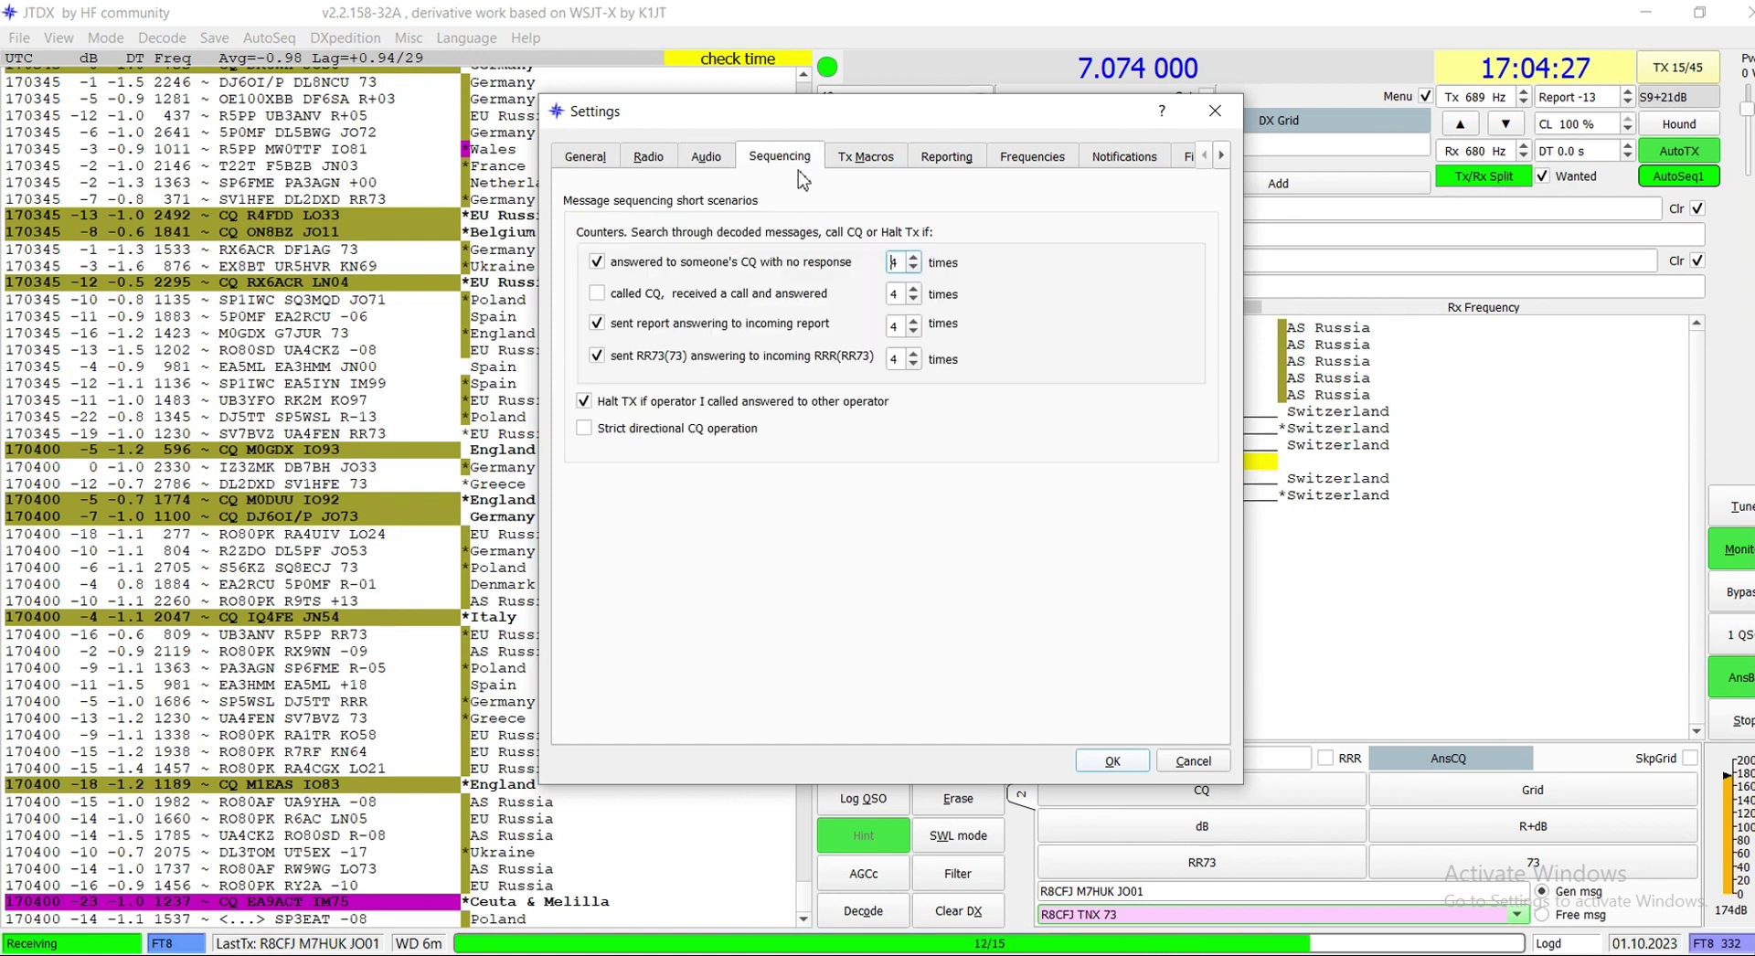
click(867, 157)
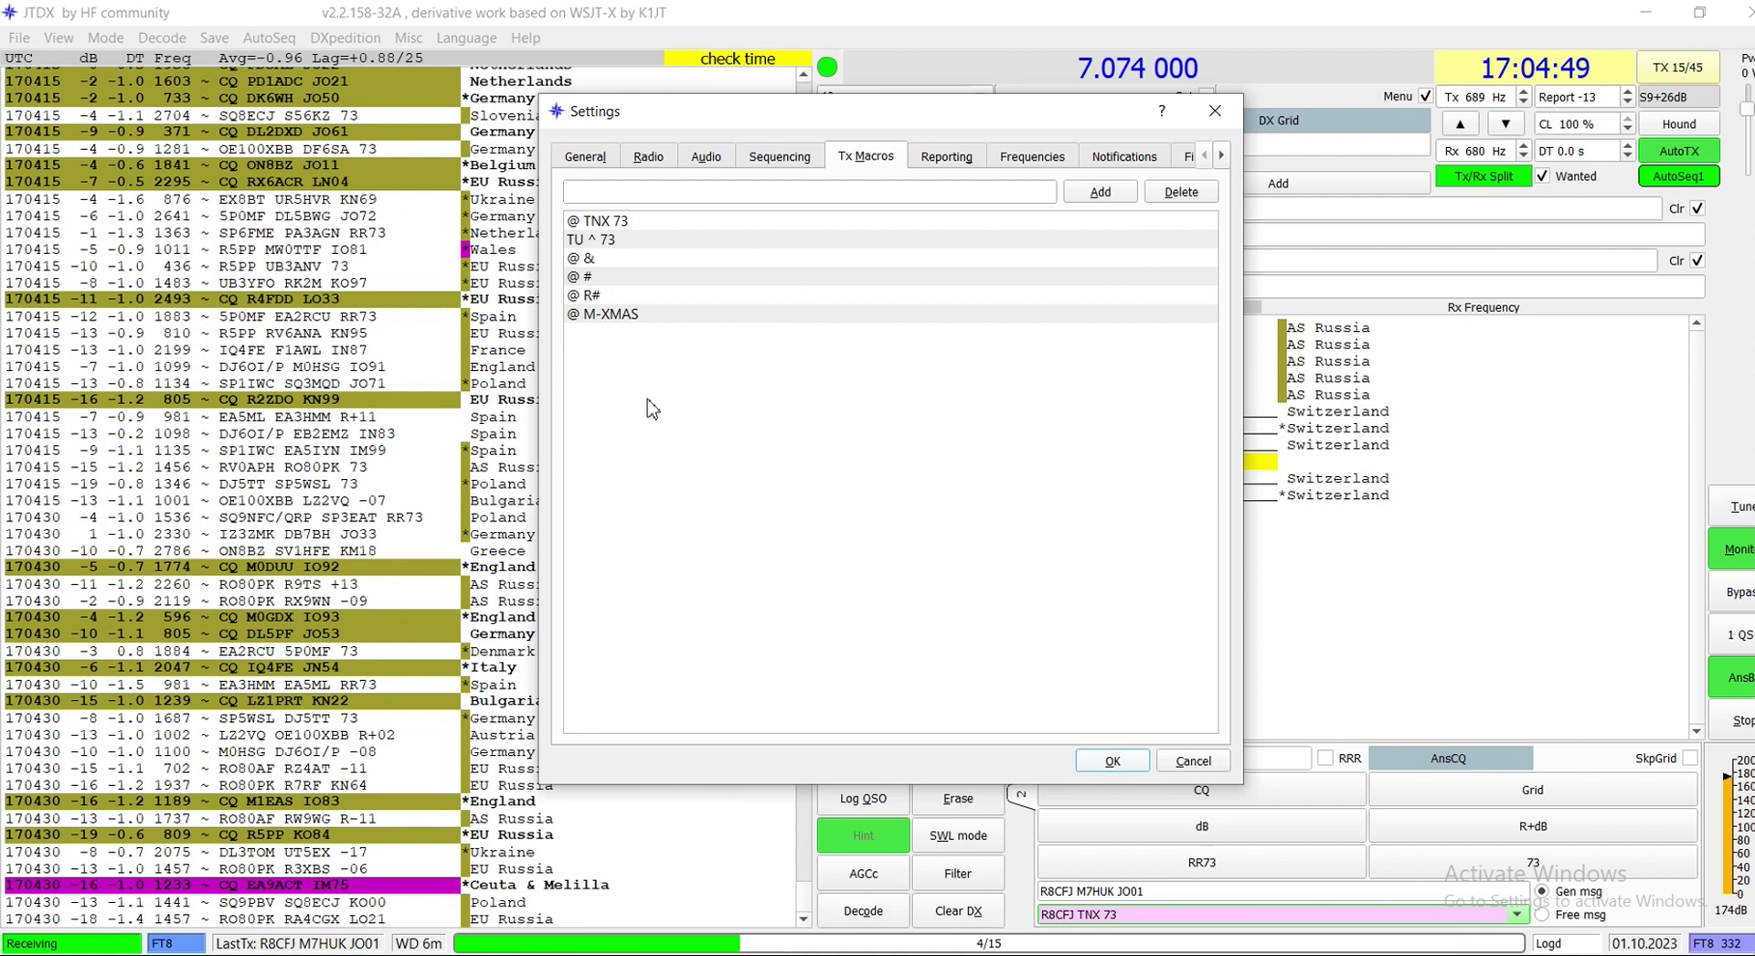
- Select the @ TNX 73 and @ M-XMAS macros, keeping M-XMAS by cancelling its Delete menu
click(629, 227)
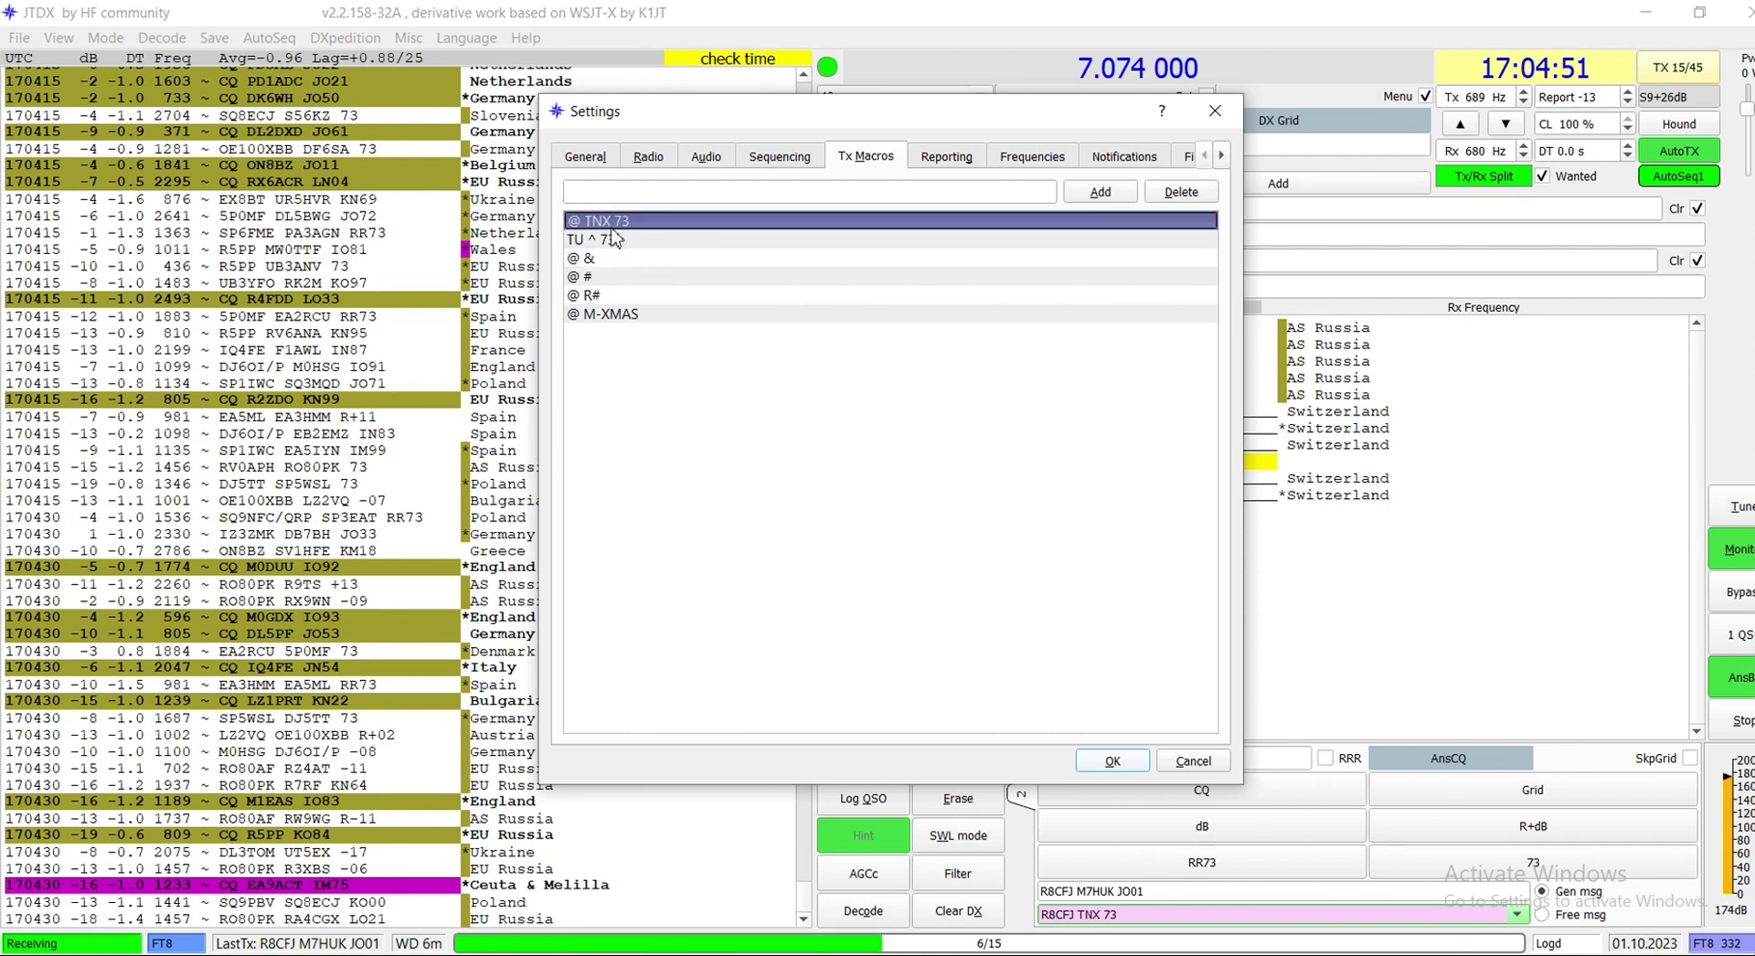
click(584, 315)
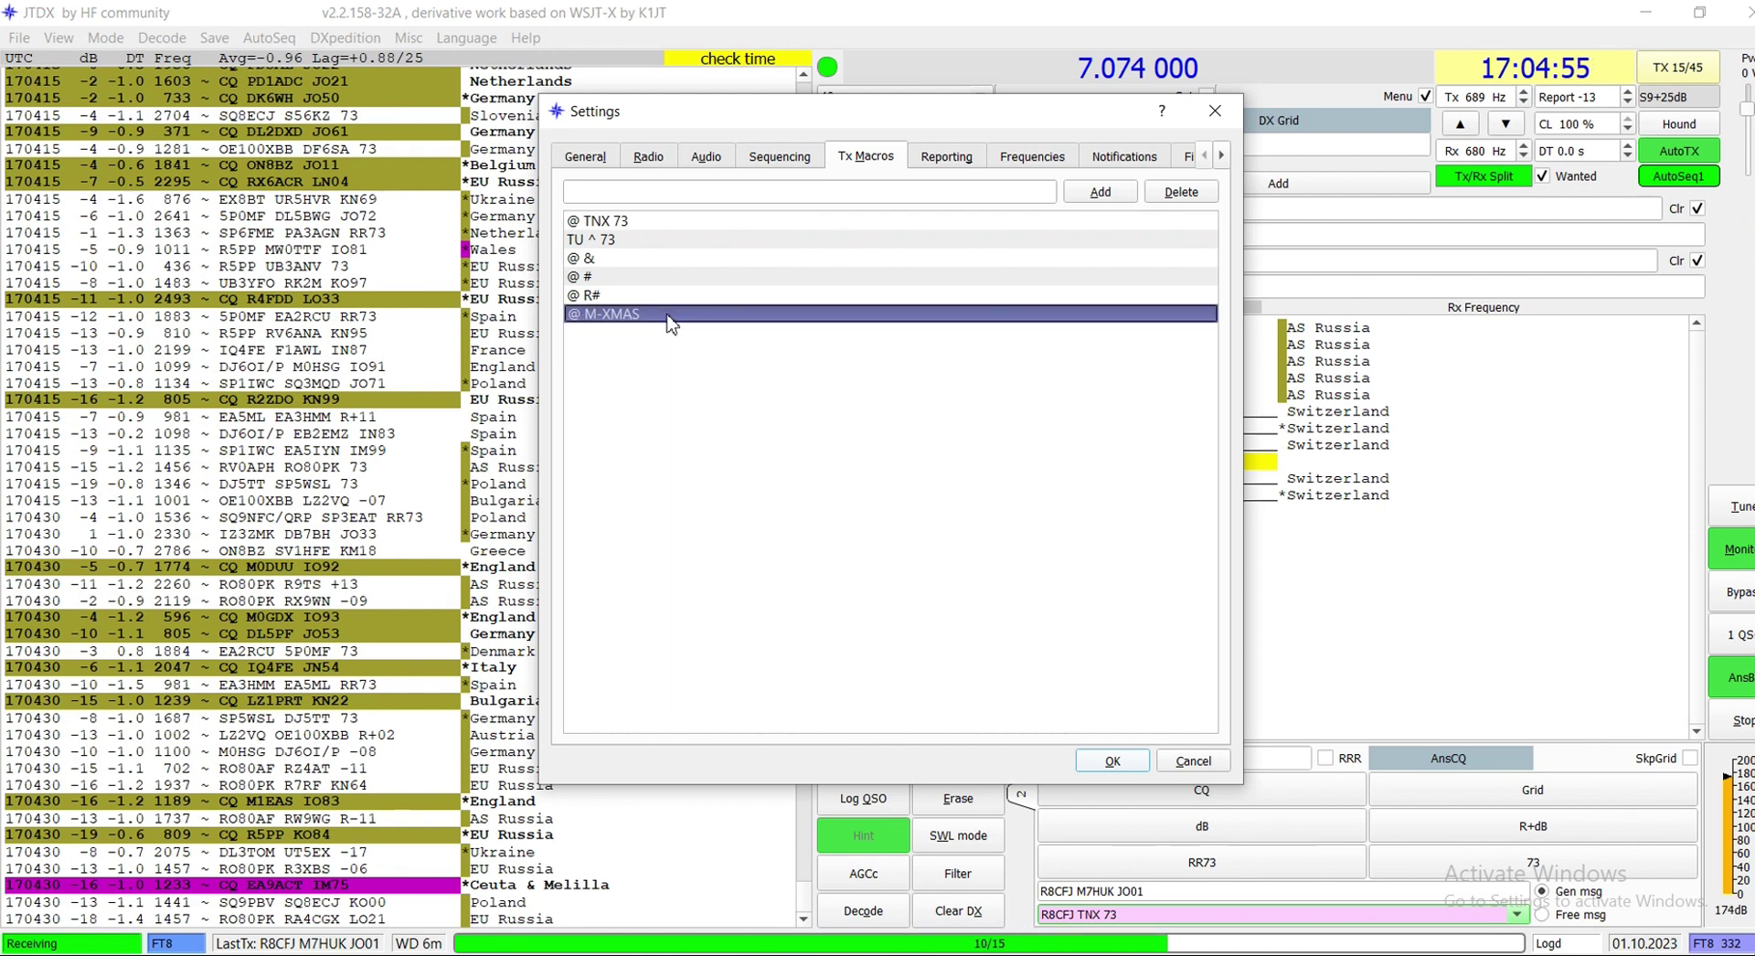
right_click(641, 350)
click(611, 340)
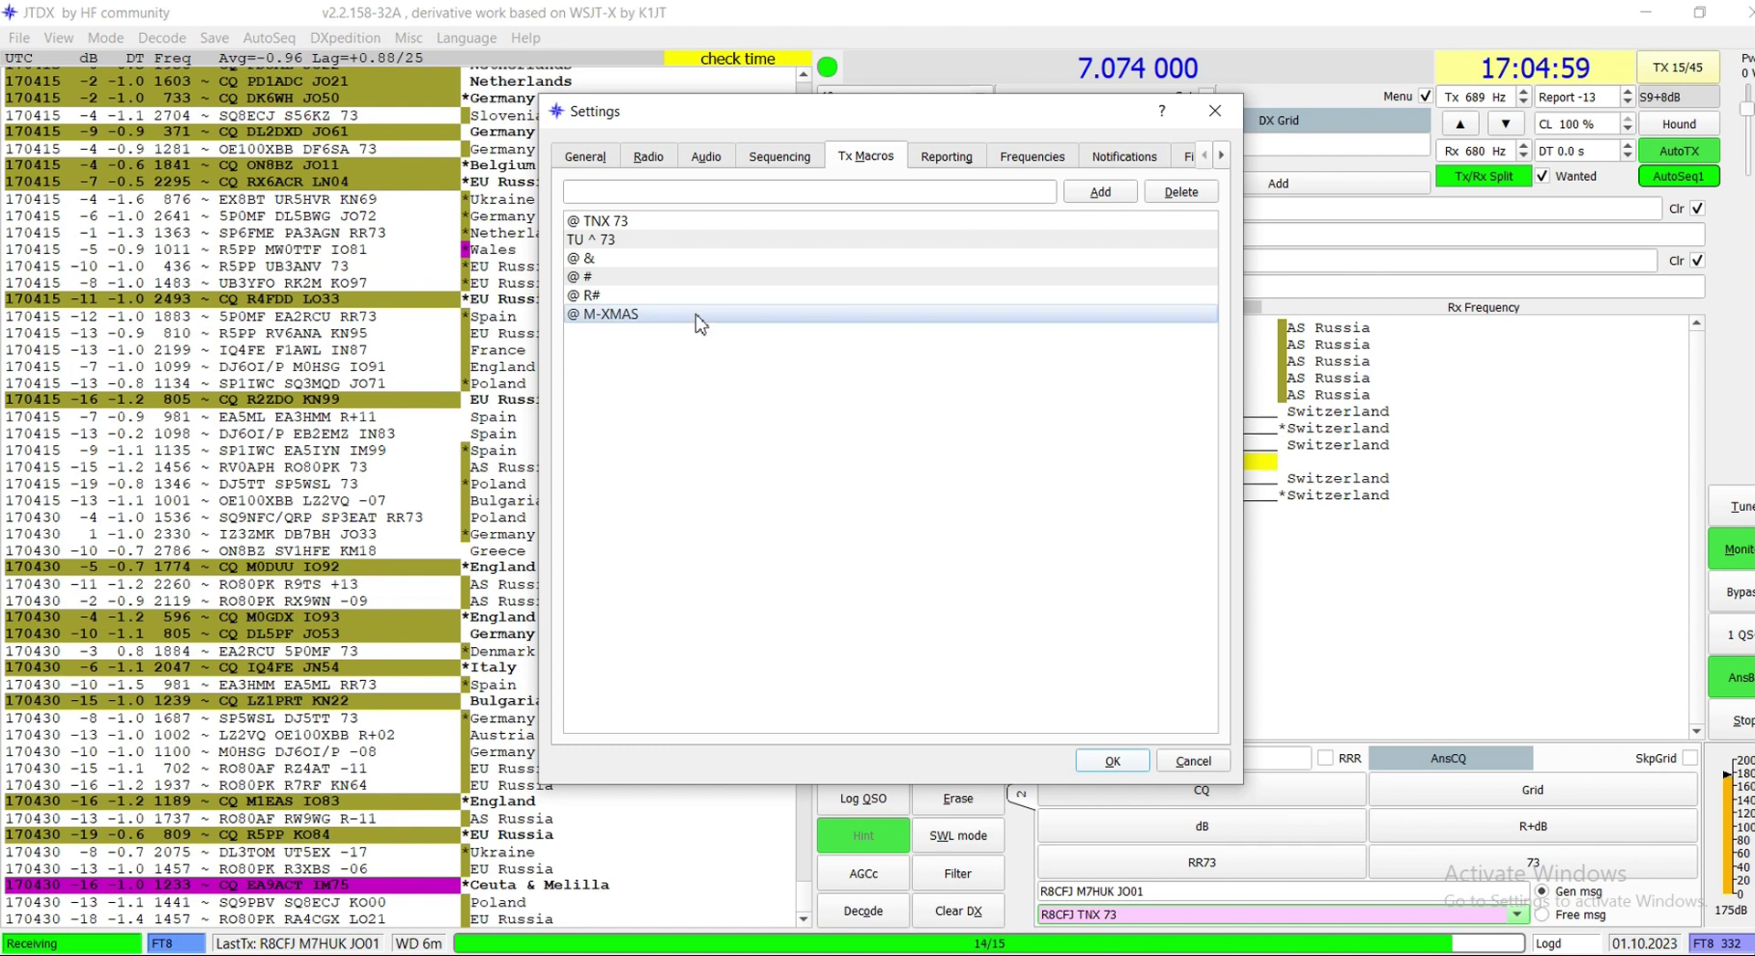
click(946, 157)
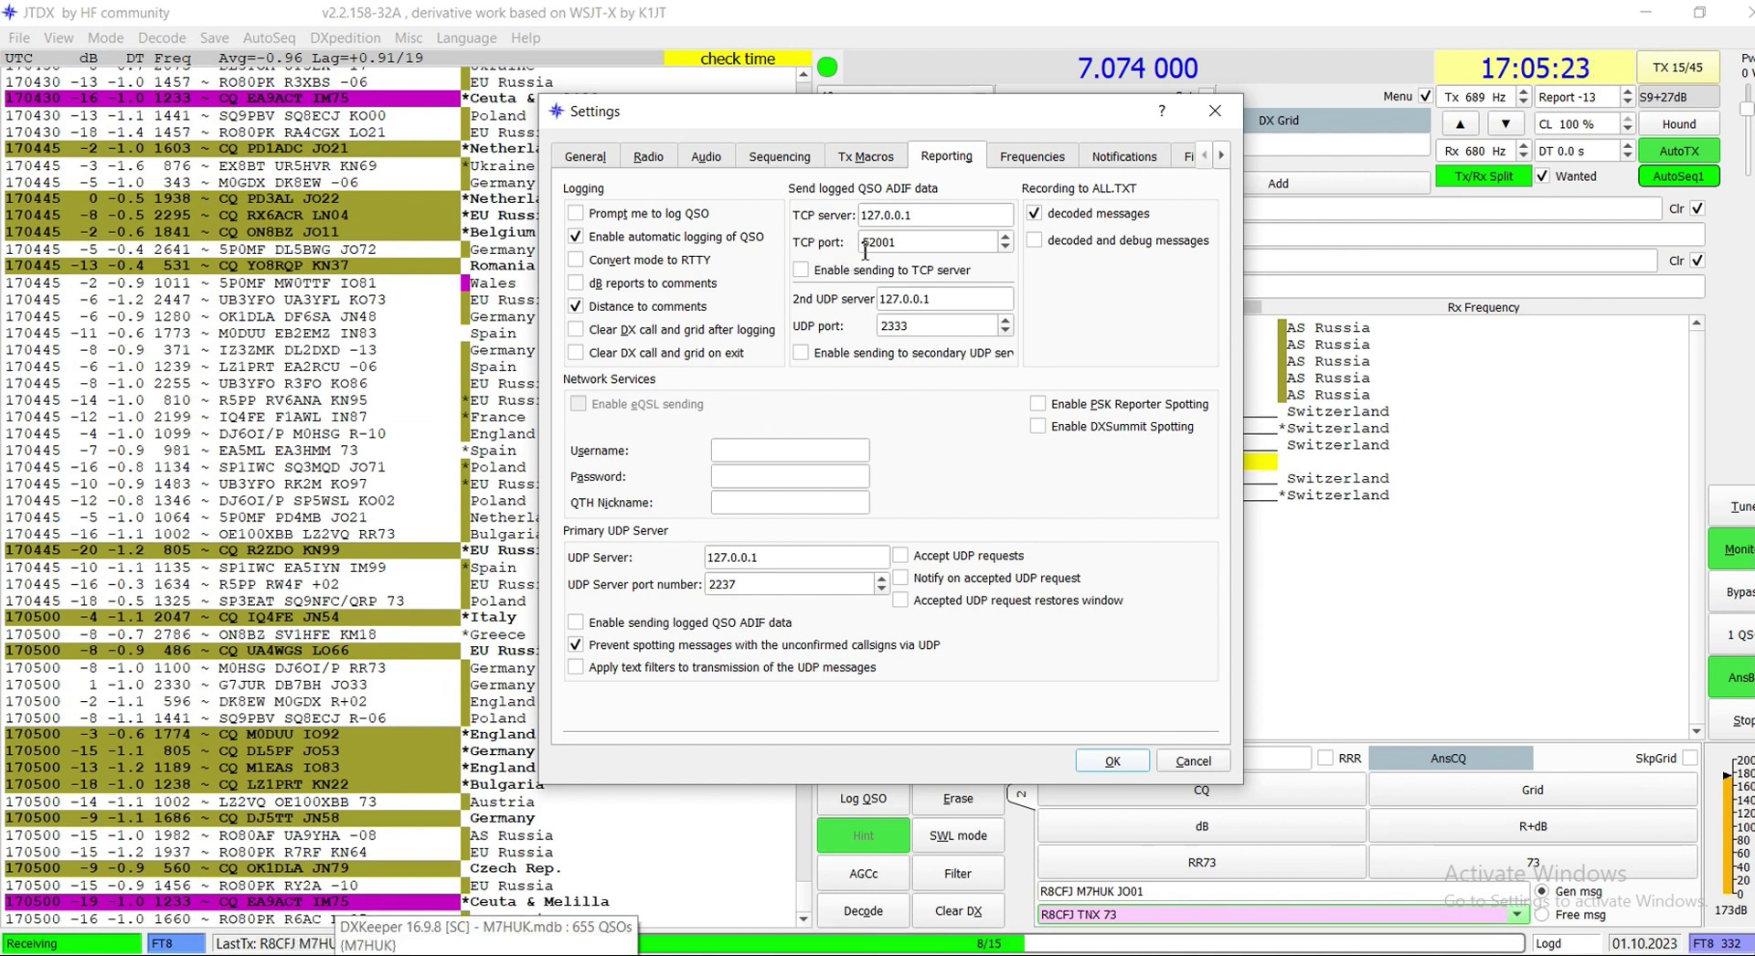
double_click(897, 243)
click(920, 215)
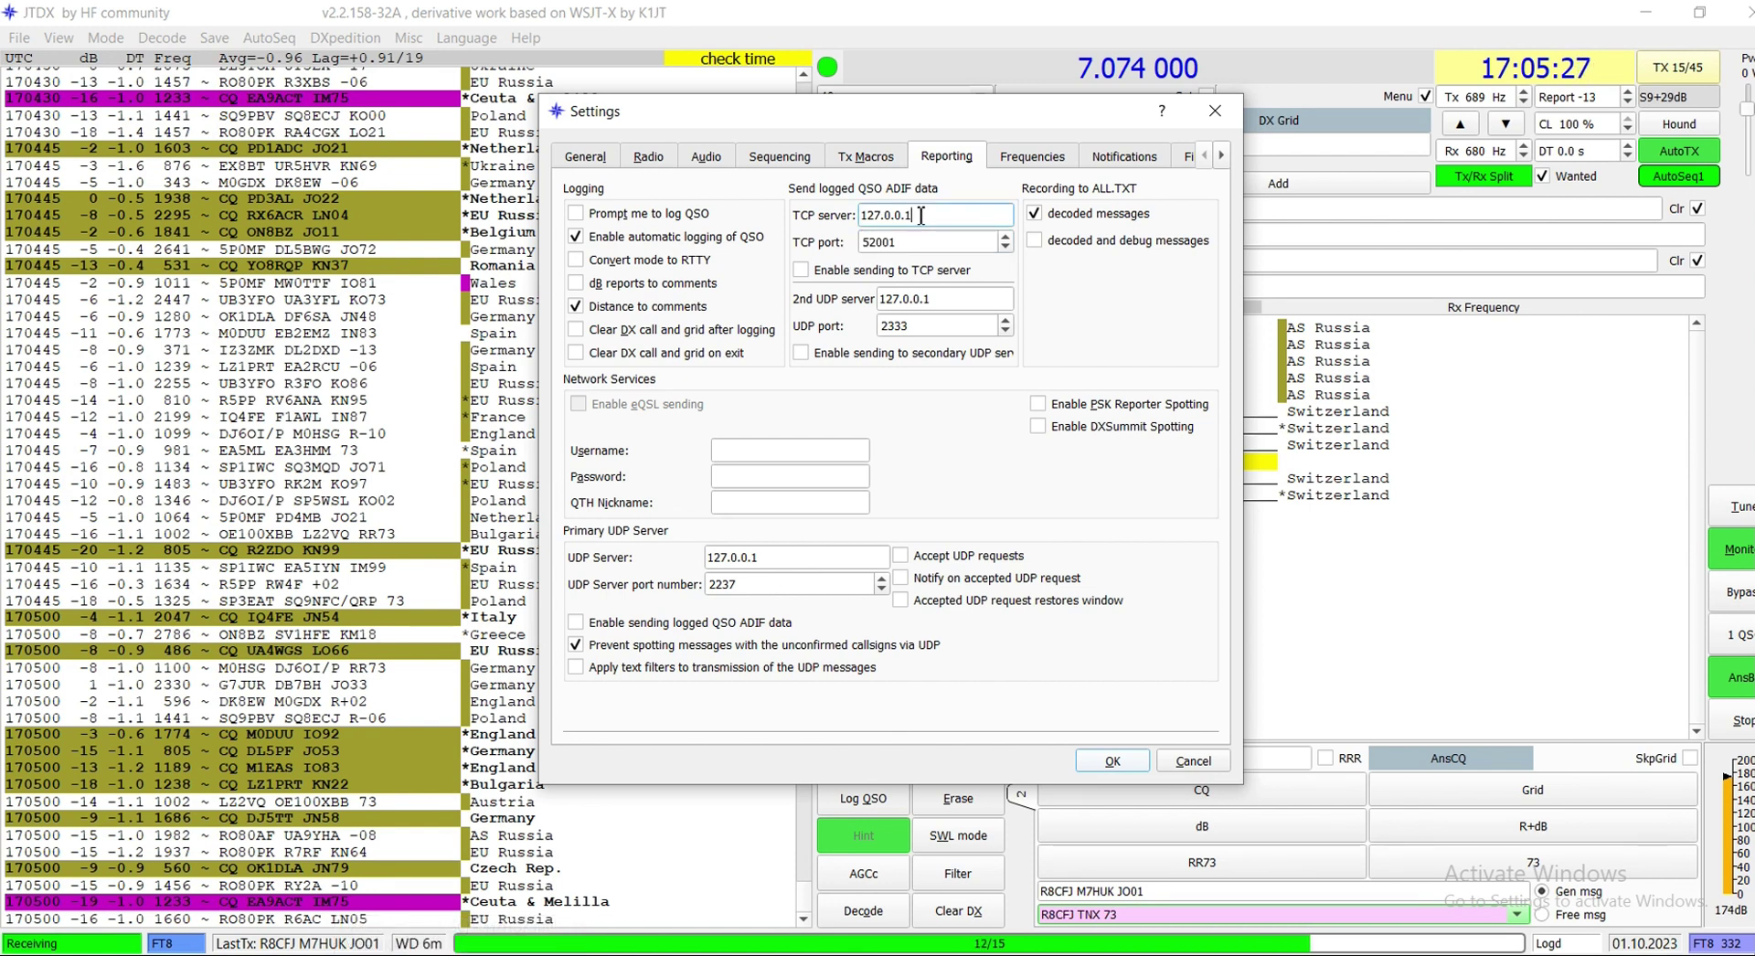
drag(924, 215, 859, 216)
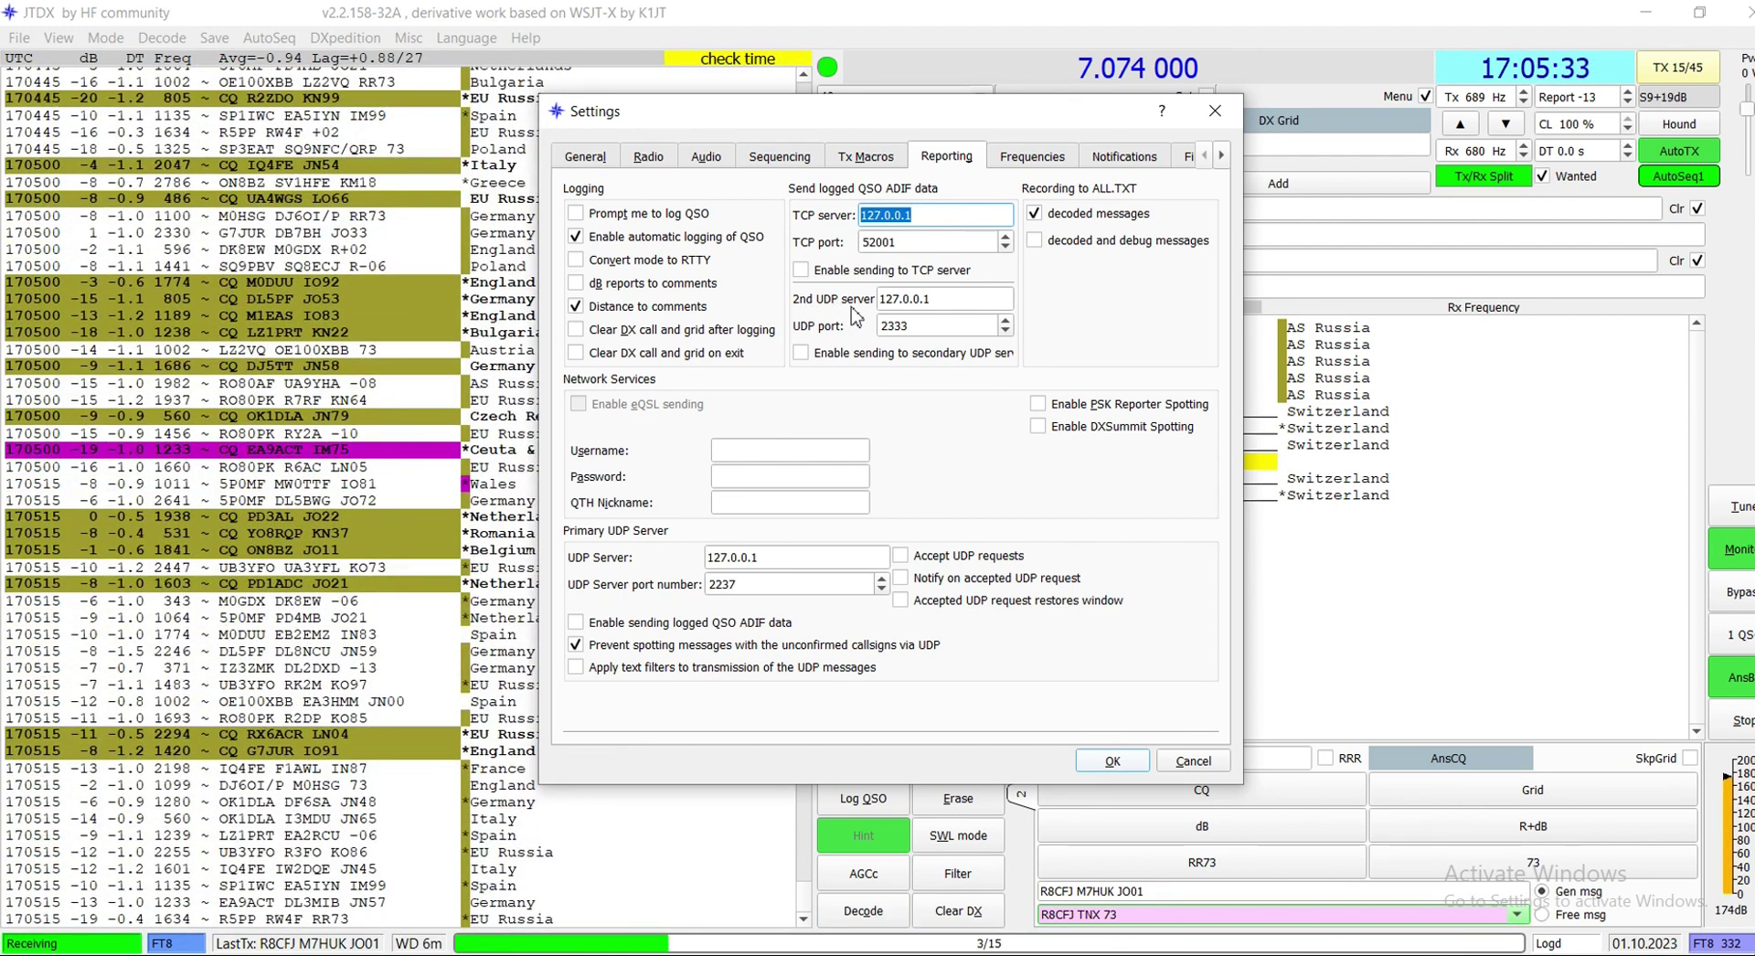
drag(951, 300, 834, 302)
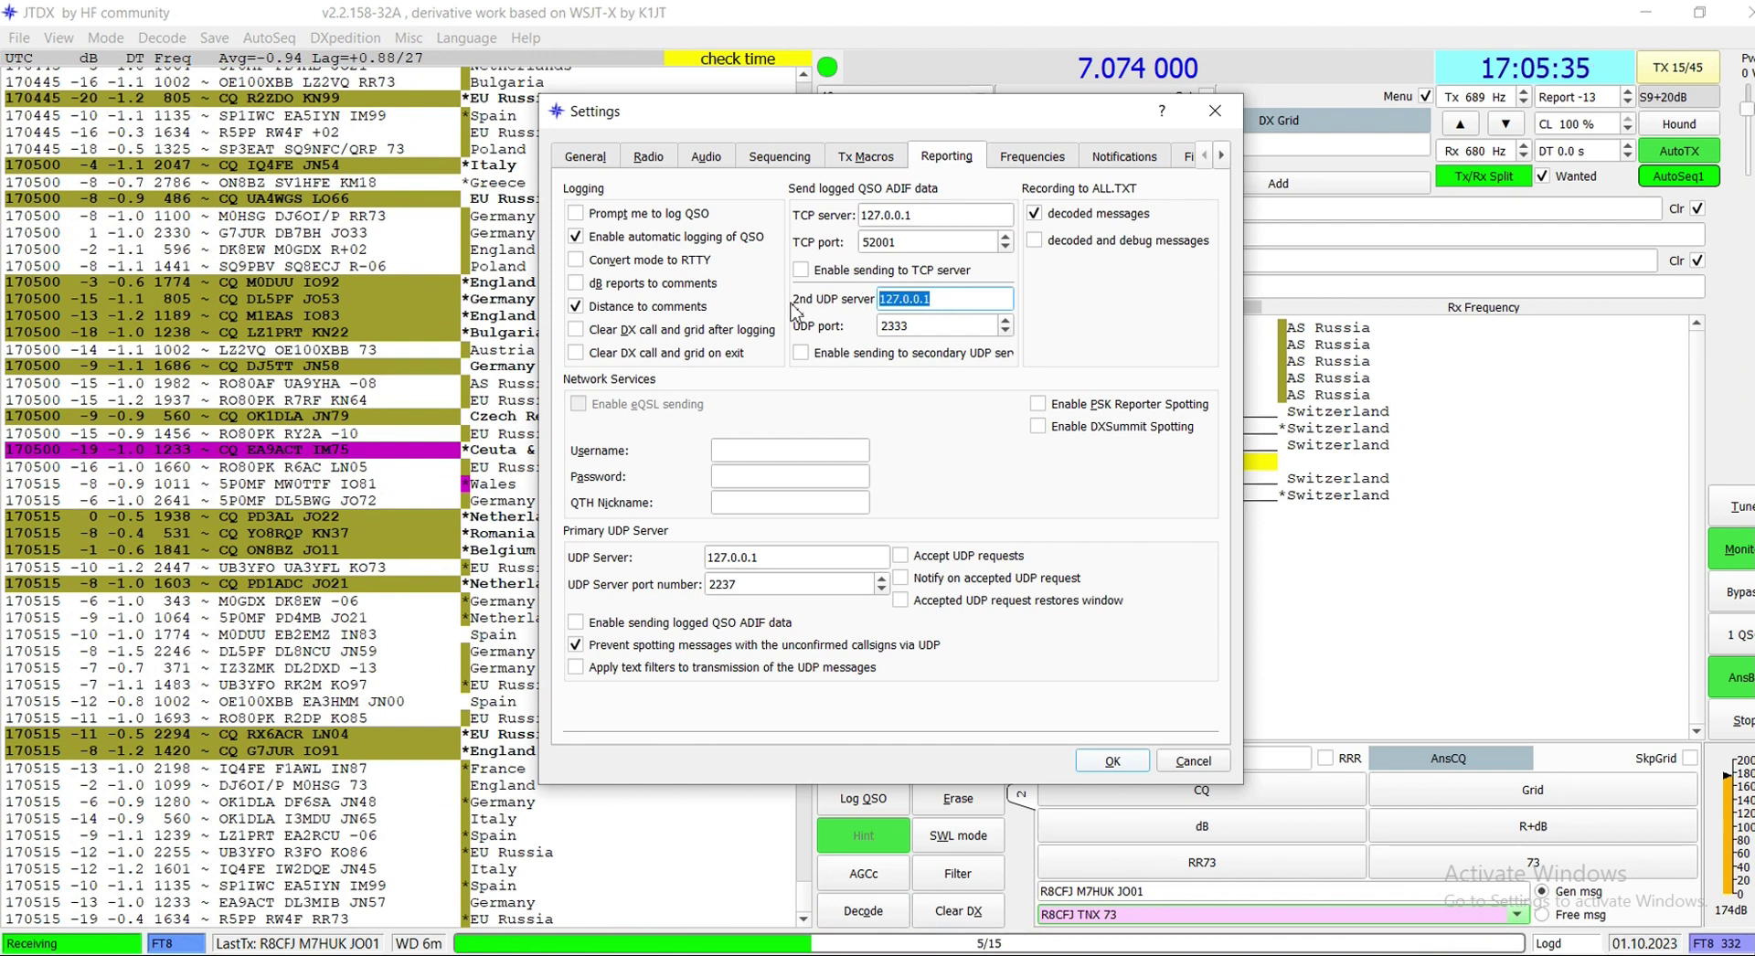
click(930, 309)
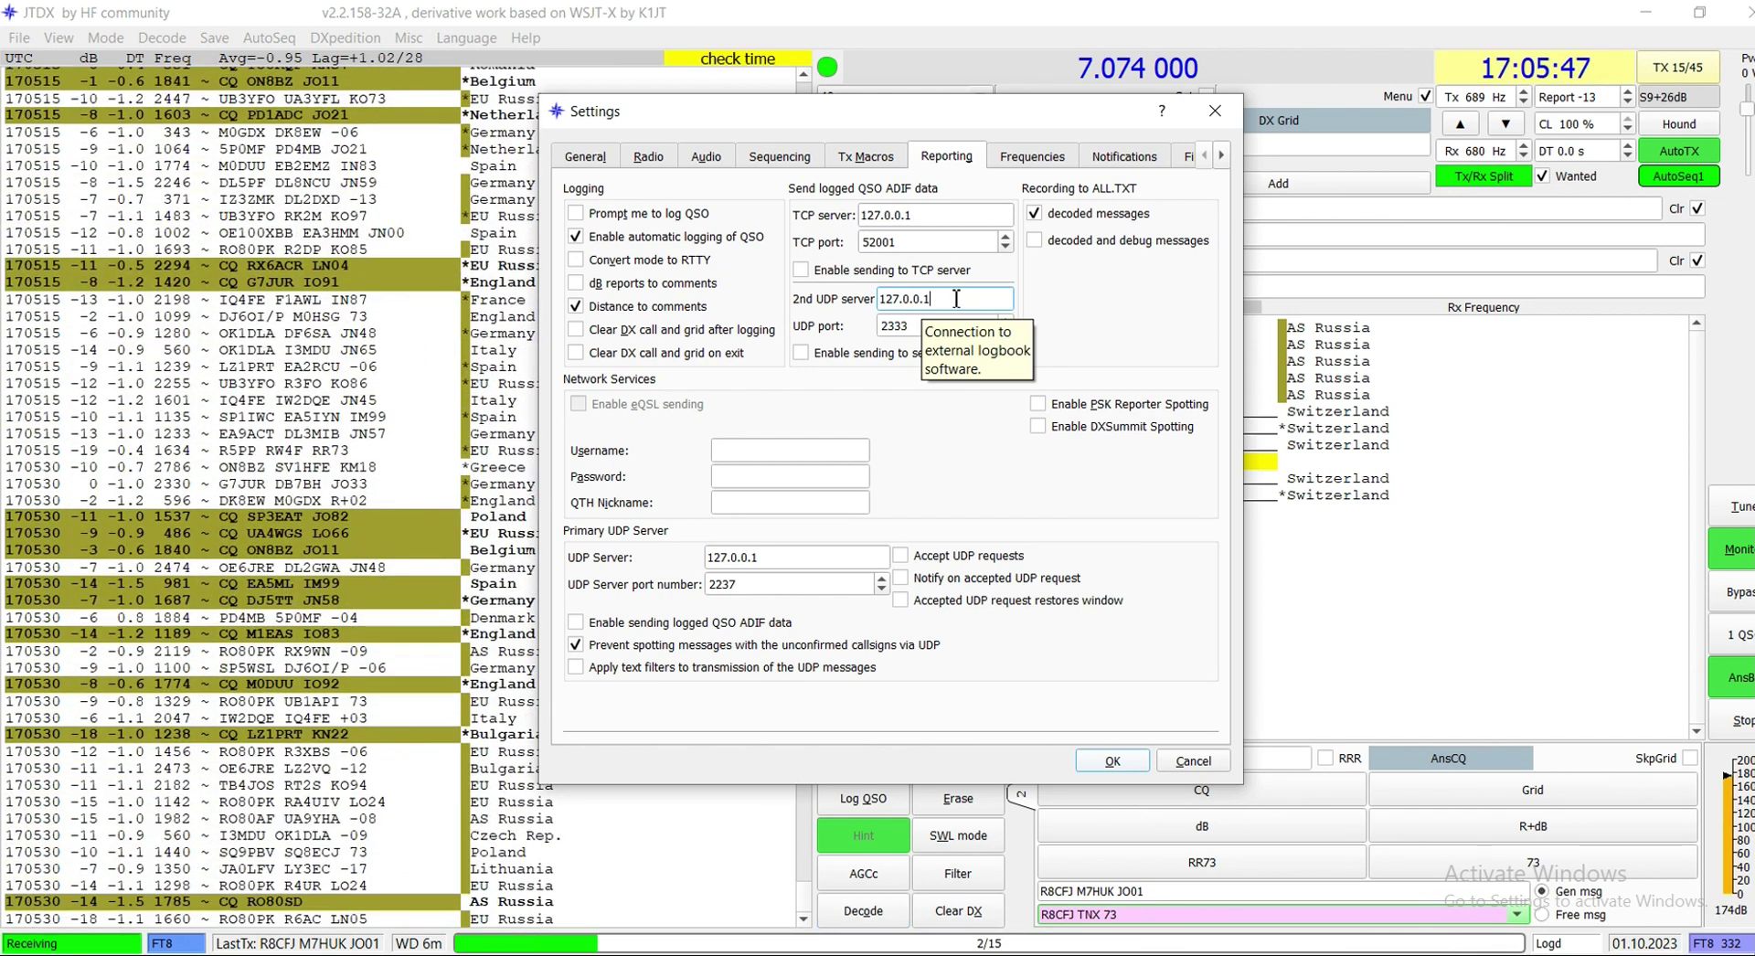
click(924, 327)
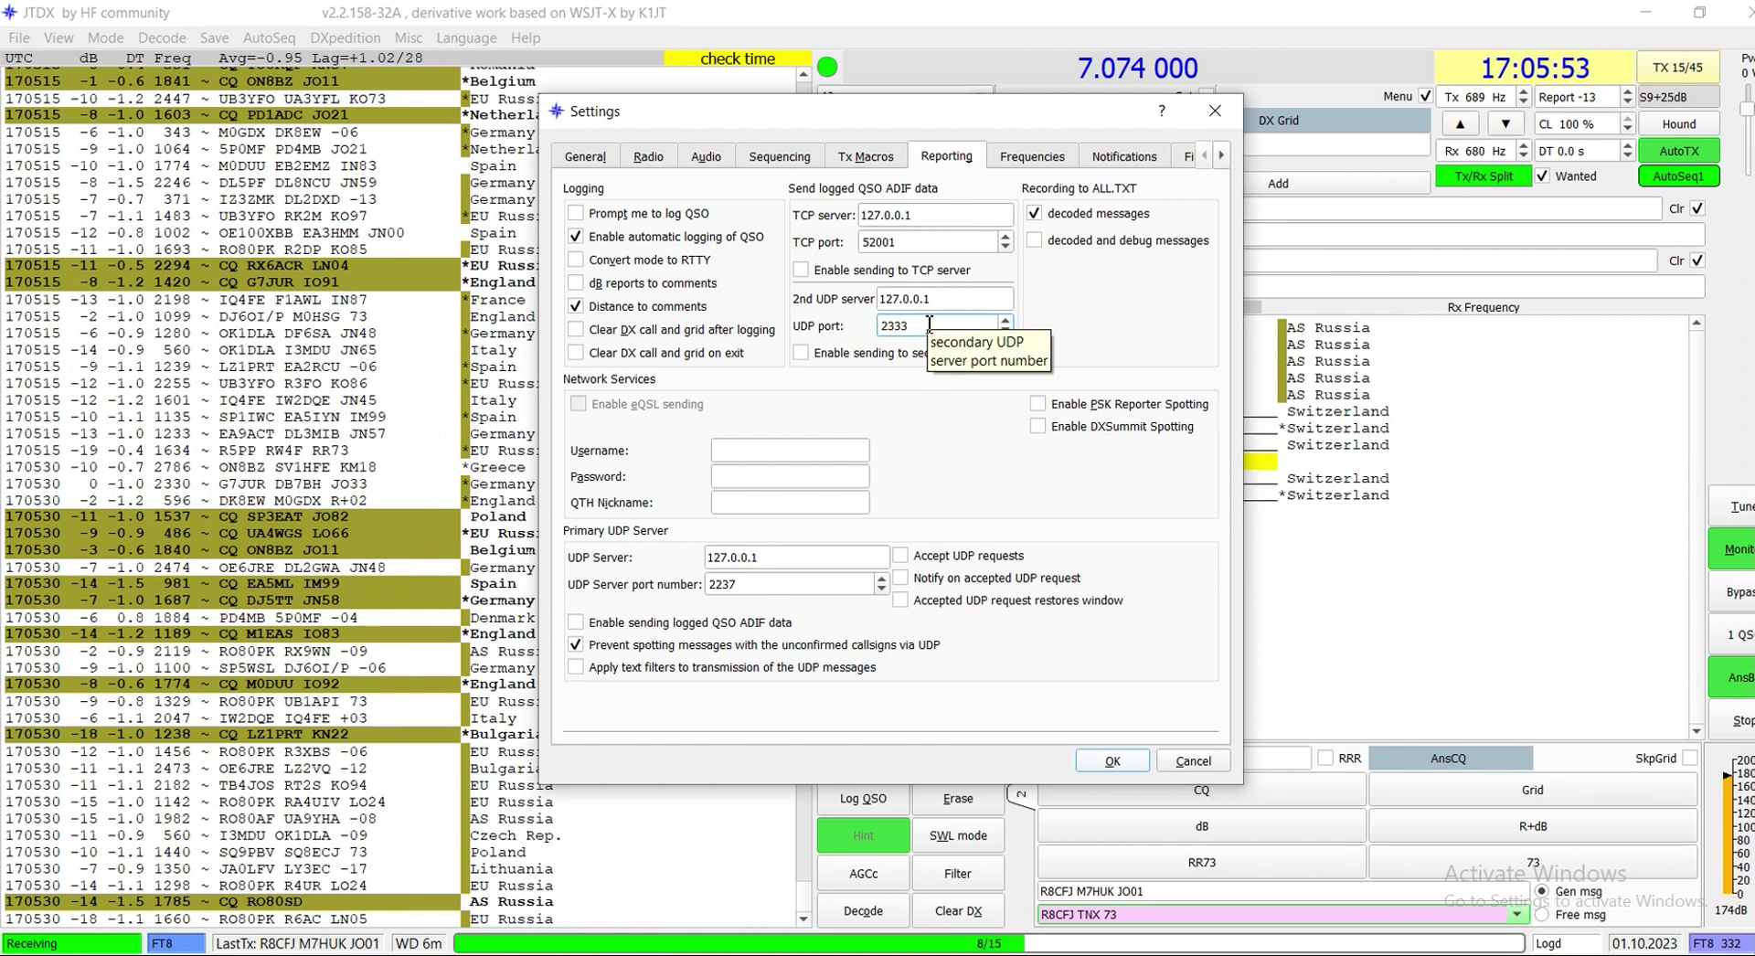
double_click(903, 321)
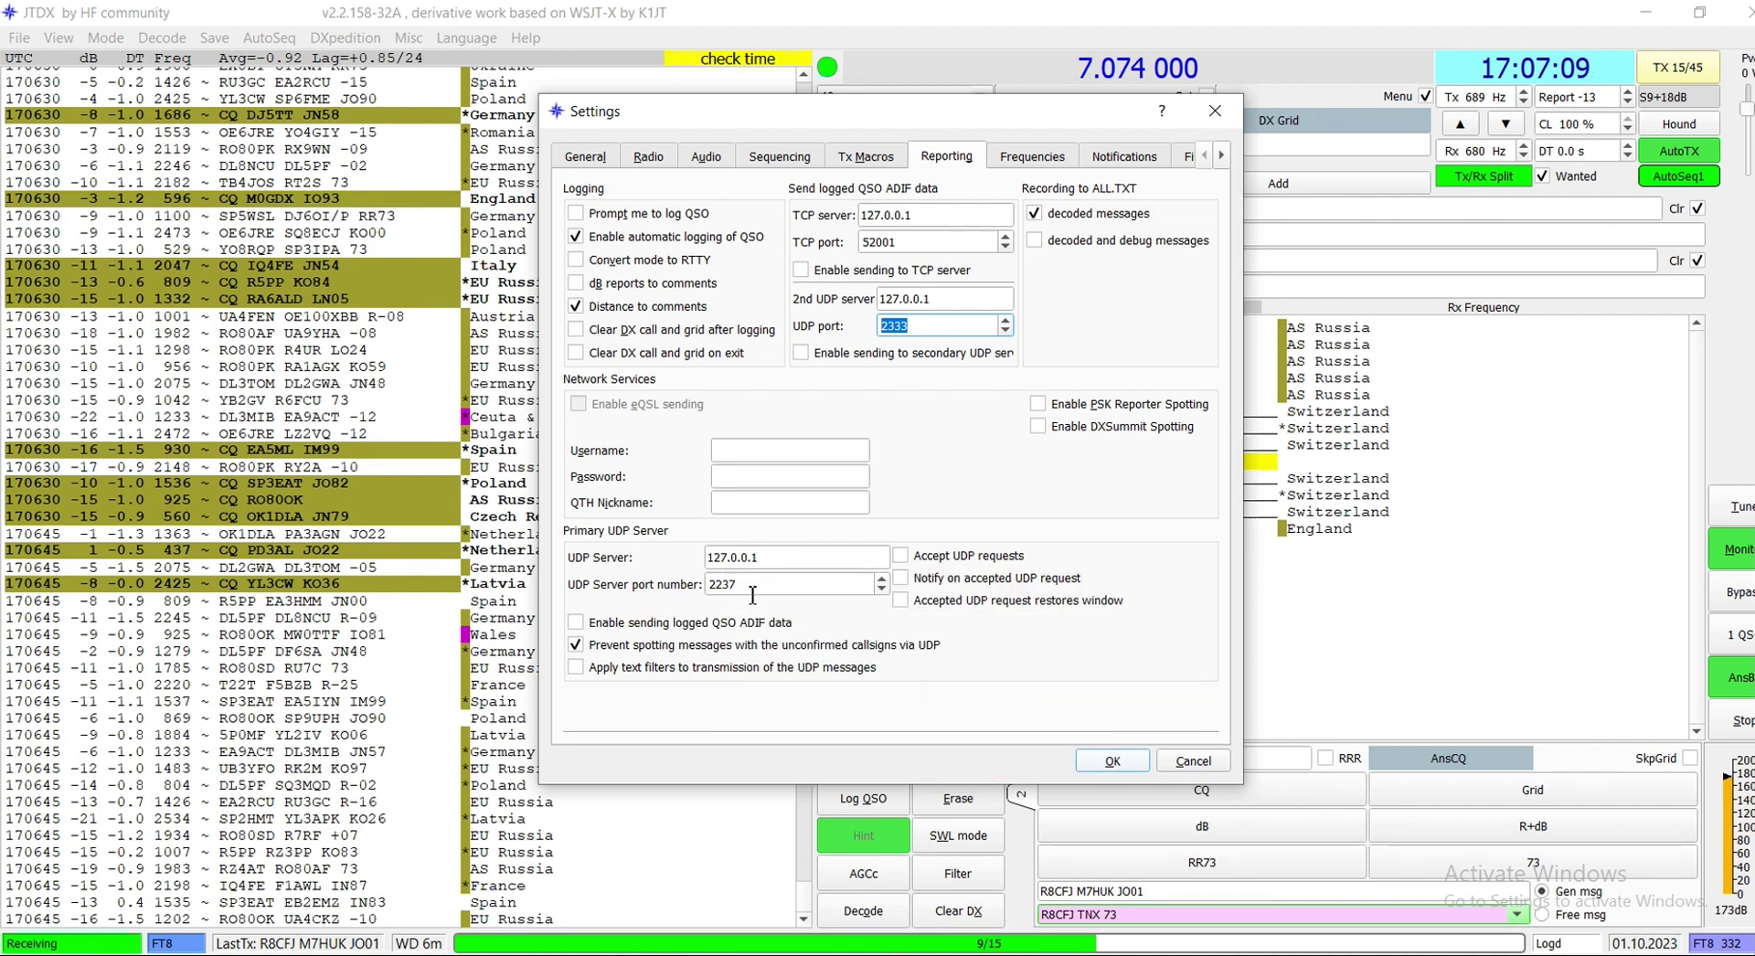
double_click(718, 590)
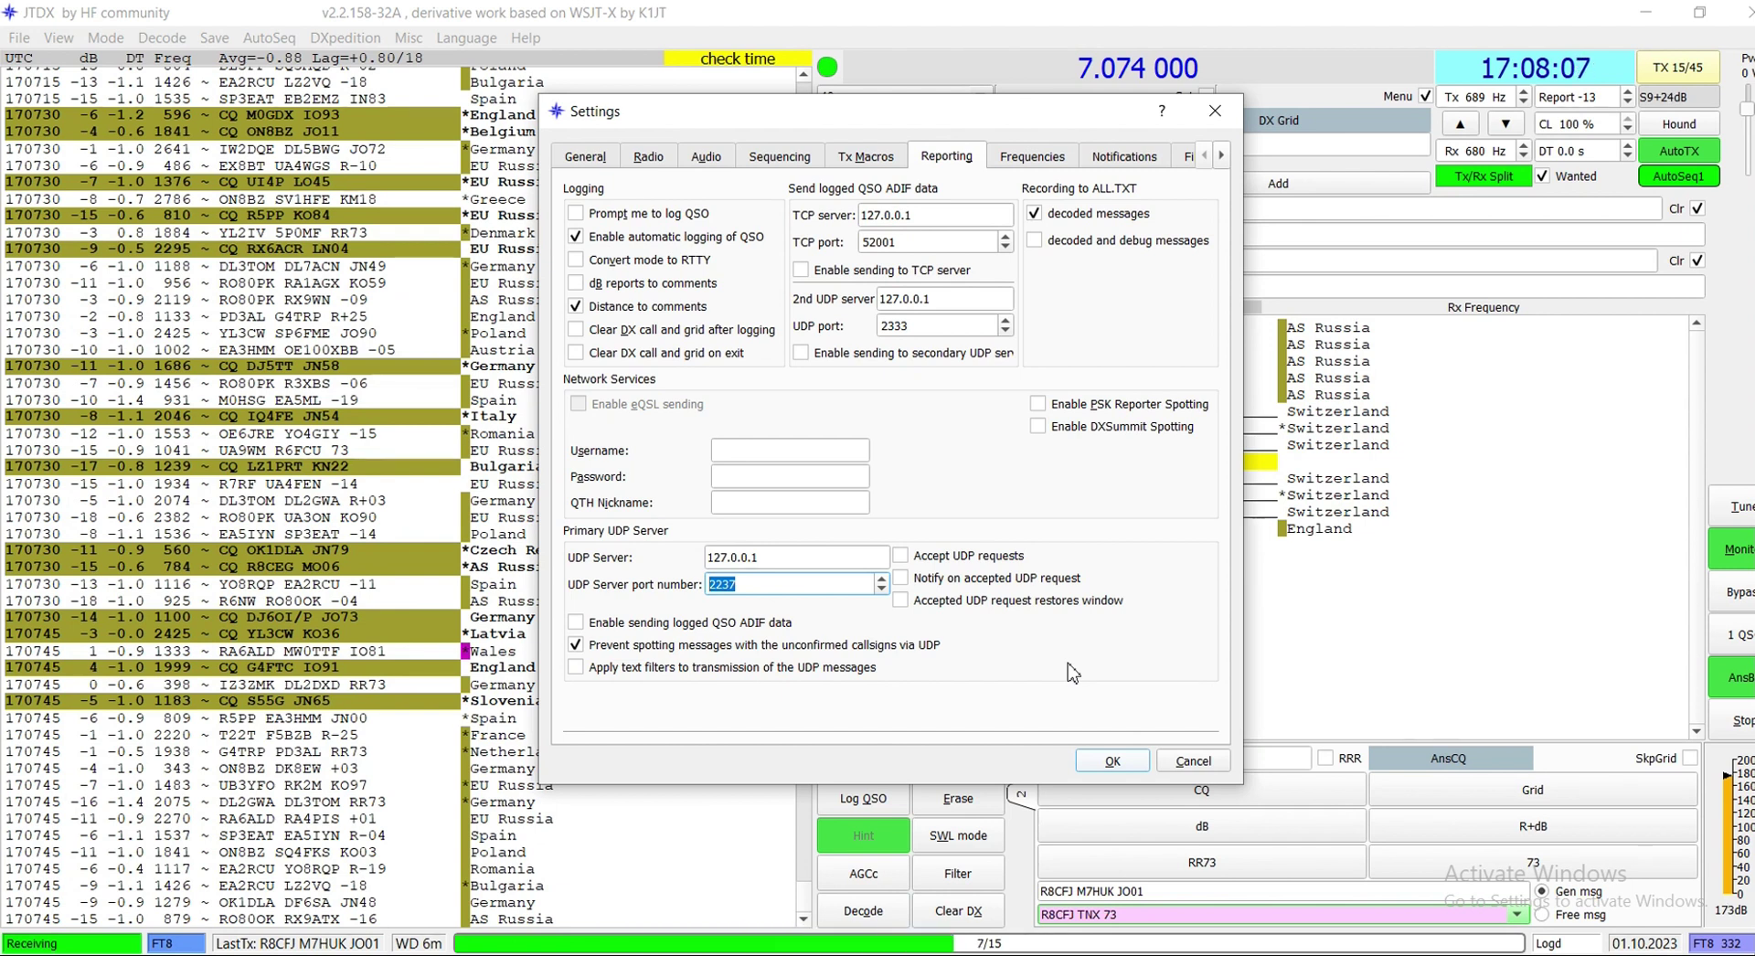
- Scroll the Working Frequencies list, then view Notifications and reveal the further settings sections
click(1041, 160)
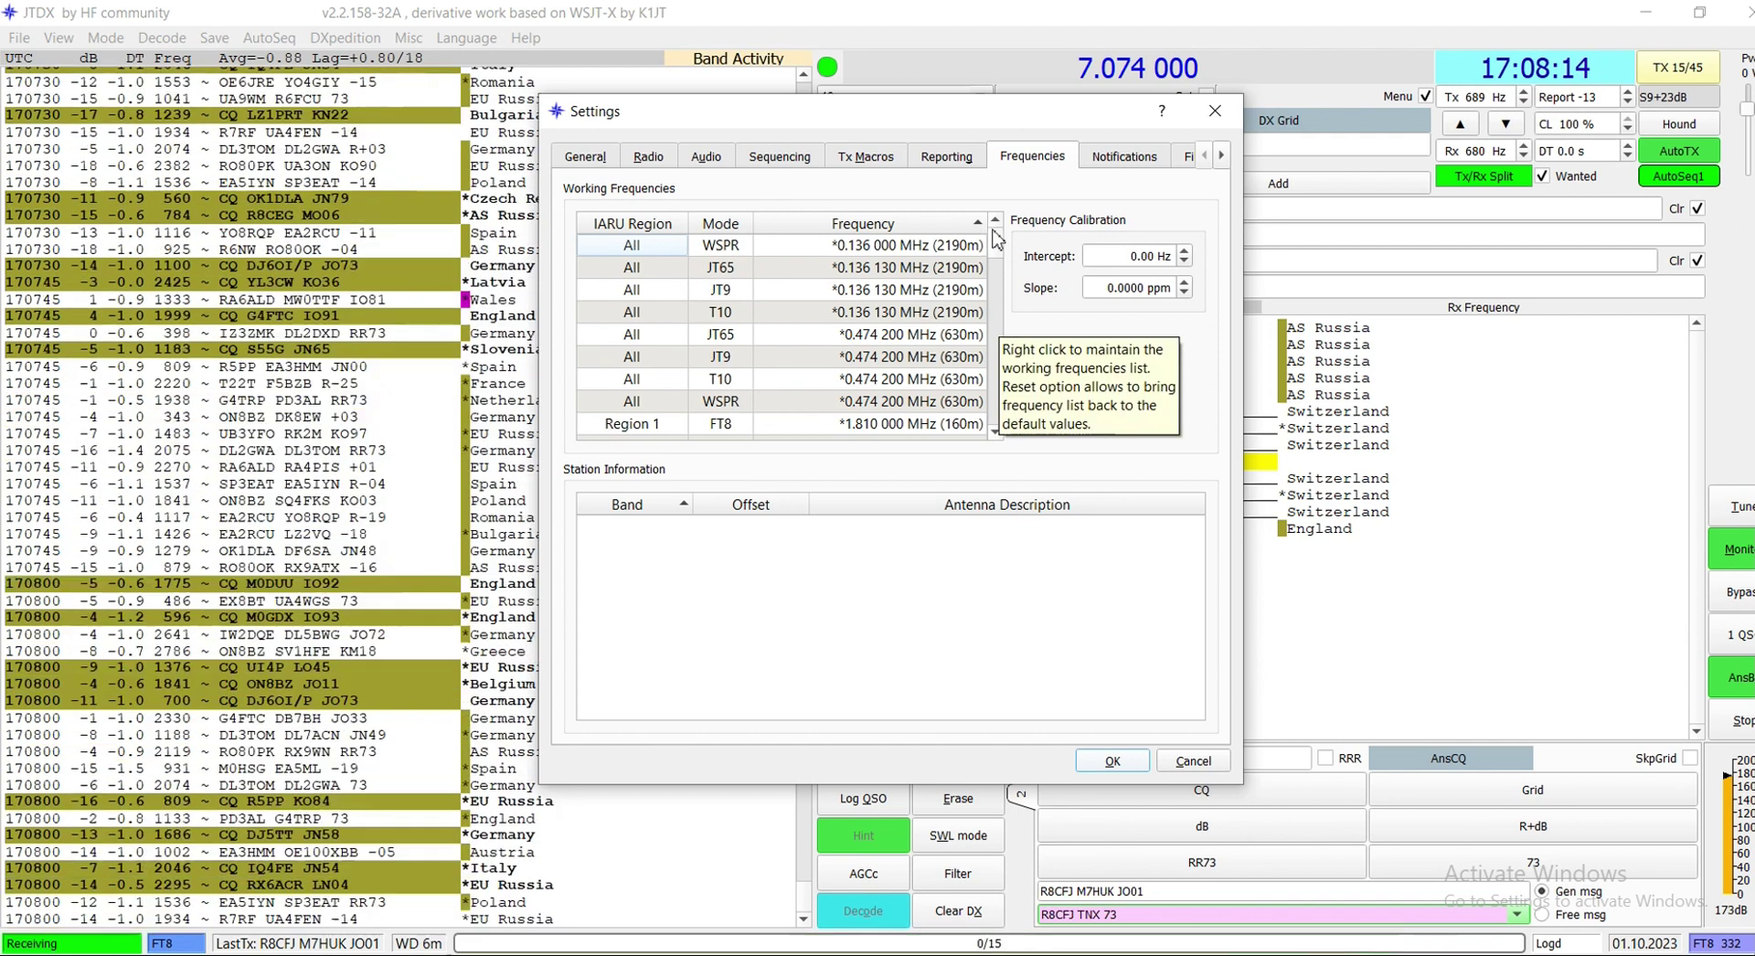
mouse_move(997, 242)
mouse_down()
mouse_move(1001, 413)
mouse_move(1001, 239)
mouse_up()
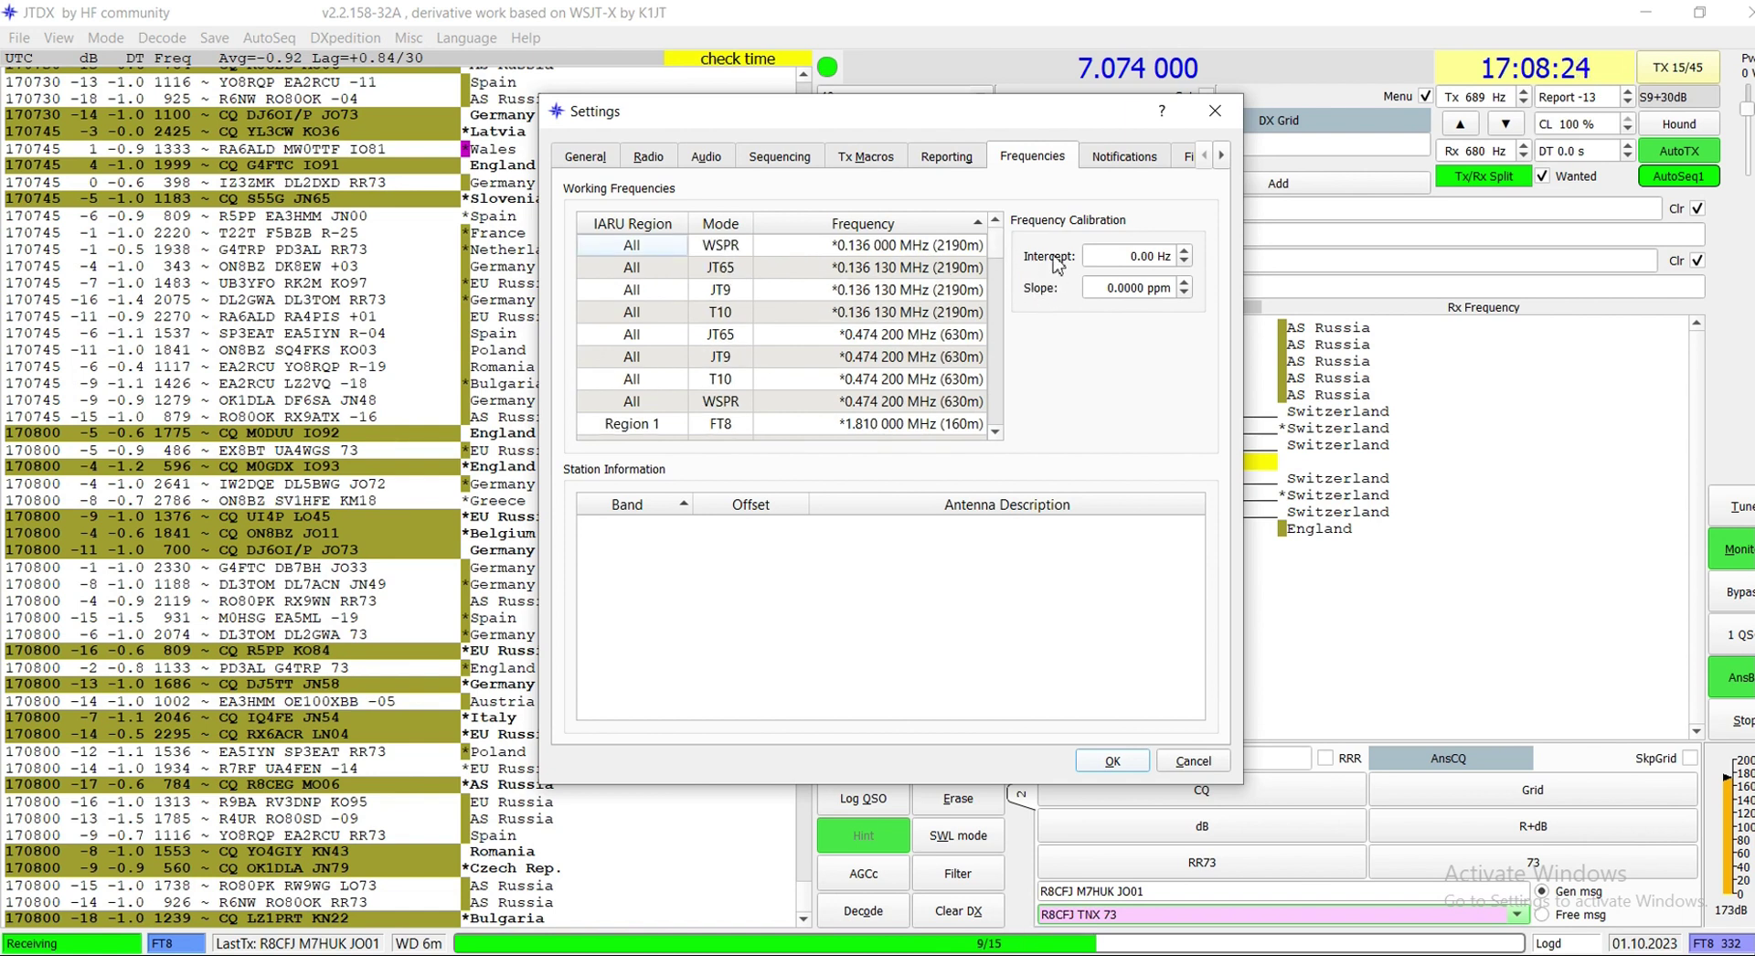
click(1124, 156)
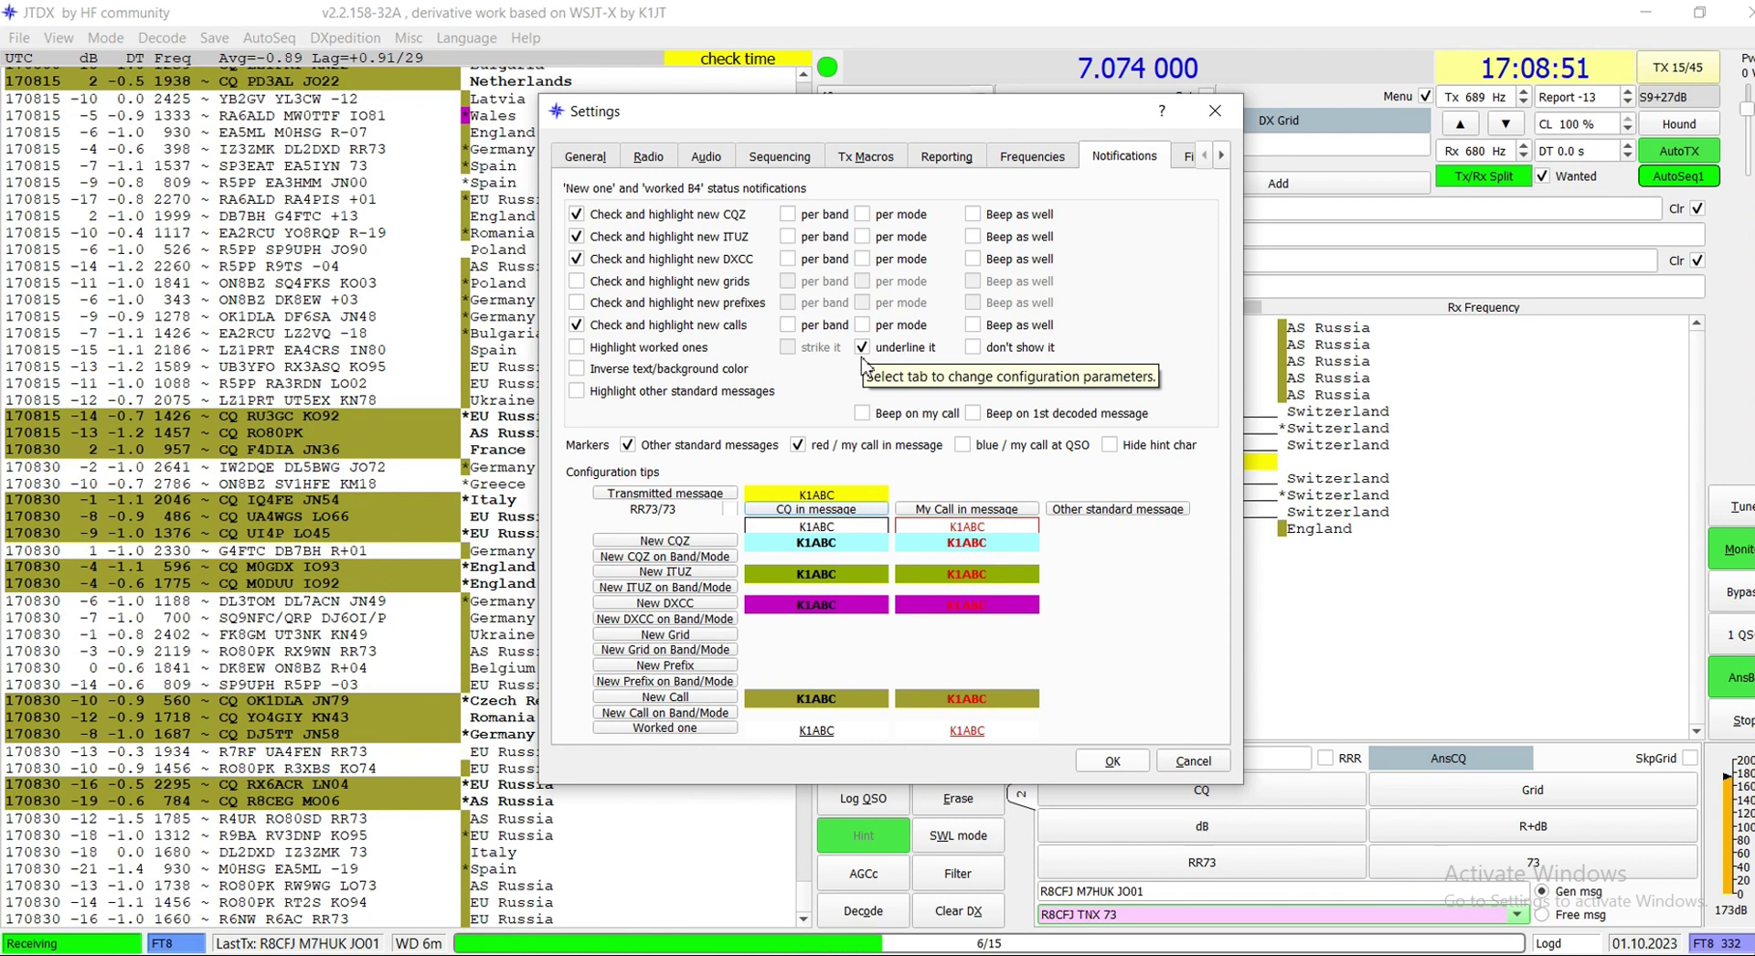
click(1223, 157)
click(1223, 158)
click(1224, 158)
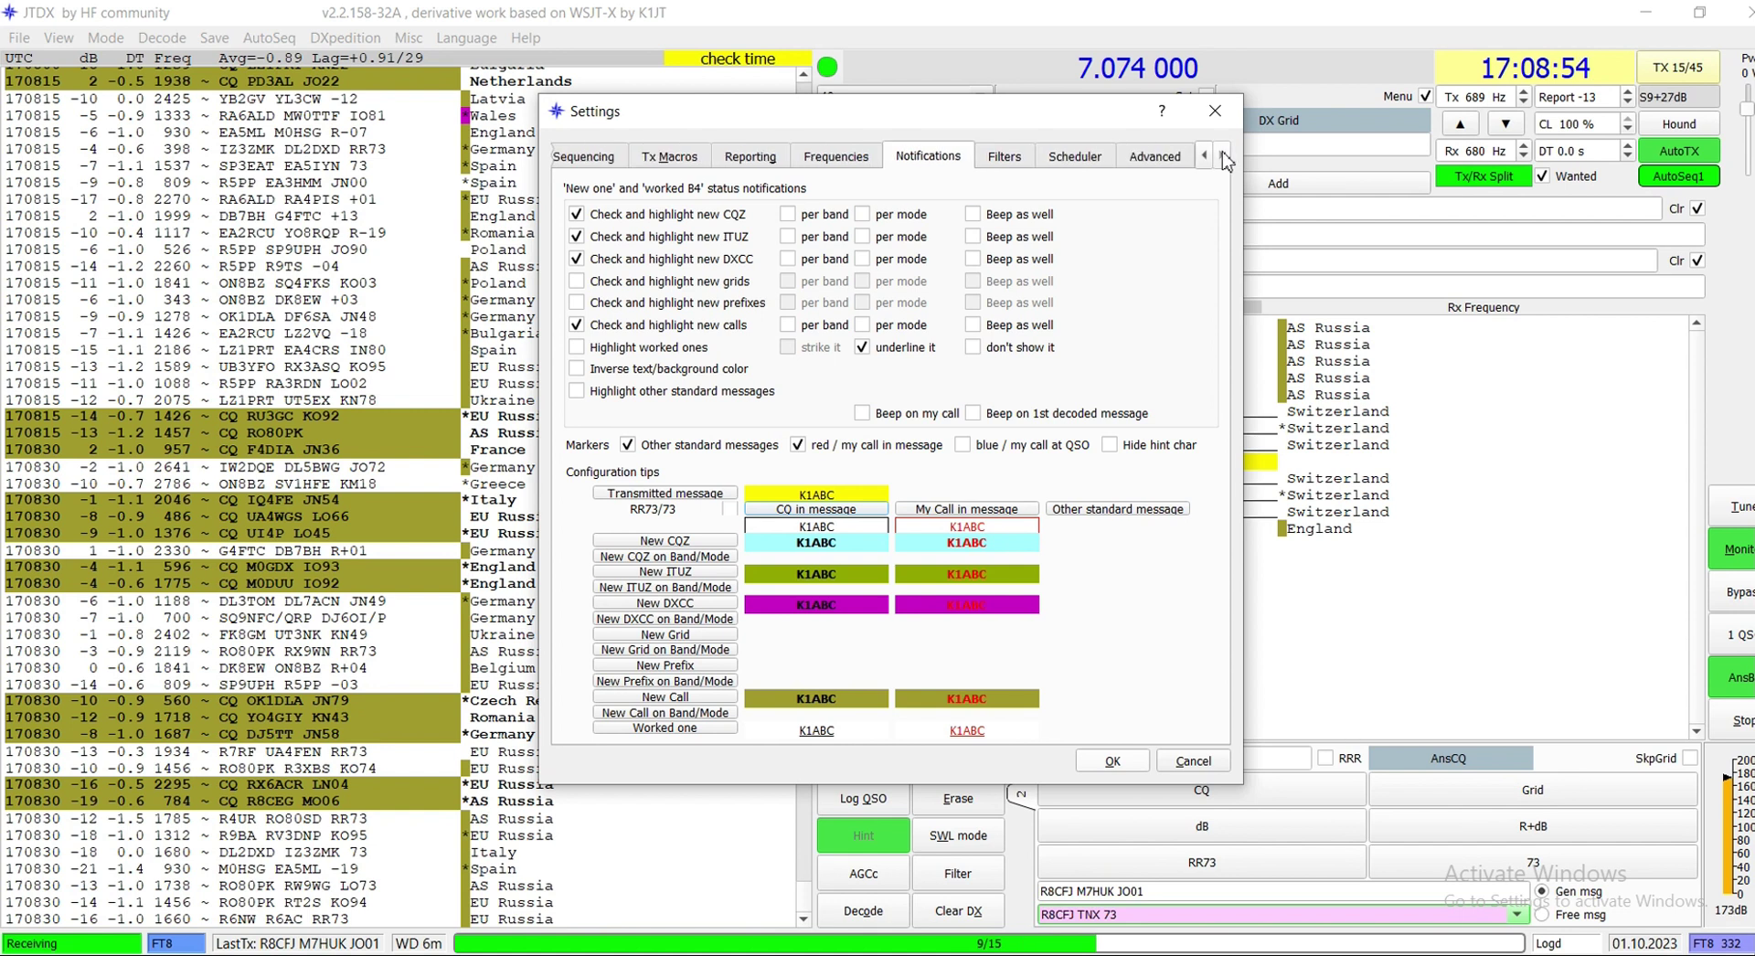